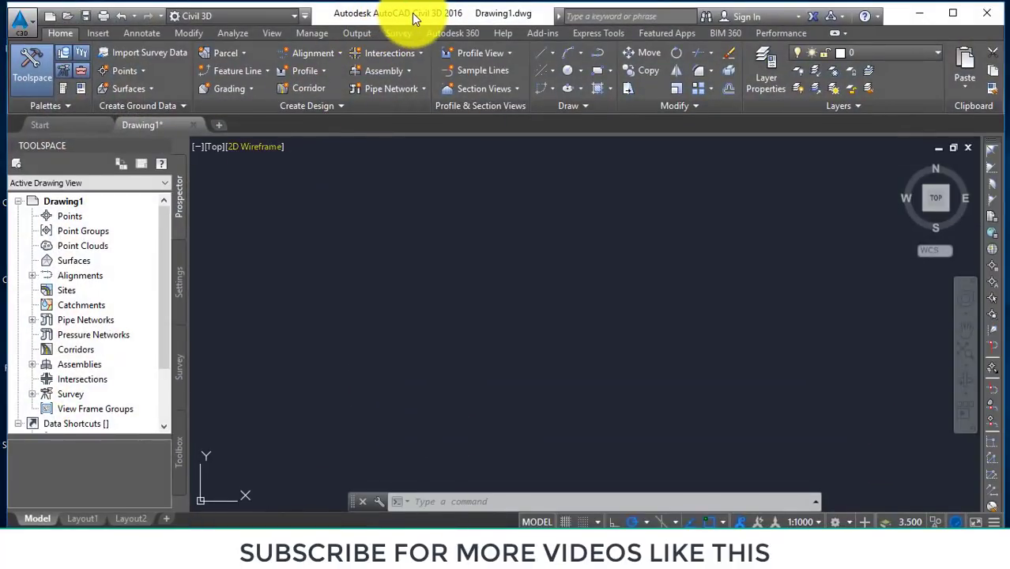
- Open the Create Points toolbar from Prospector's Points collection and place it over the drawing
{"action": "left_click", "coordinate": [72, 216]}
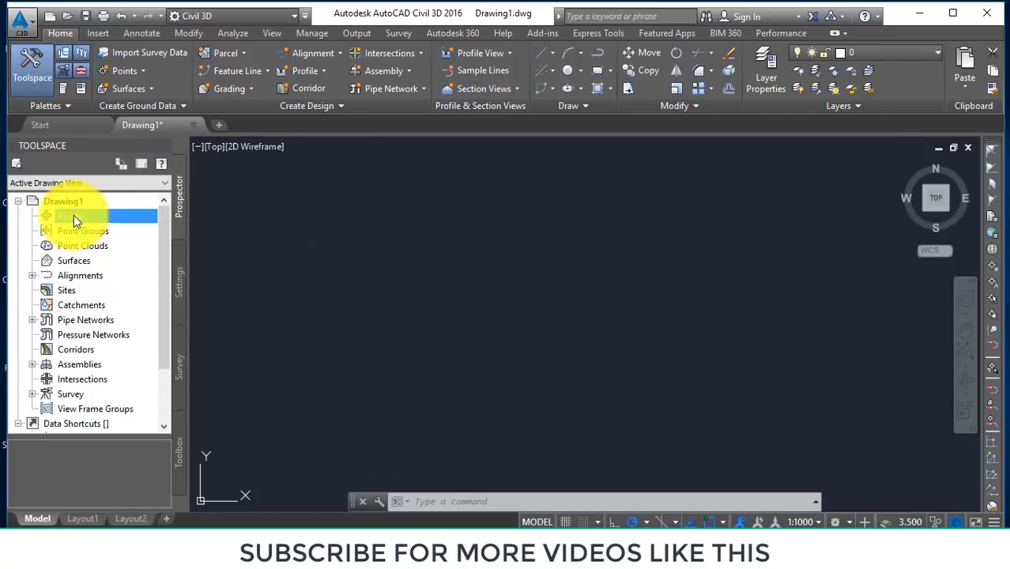
{"action": "right_click", "coordinate": [74, 214]}
{"action": "left_click", "coordinate": [121, 224]}
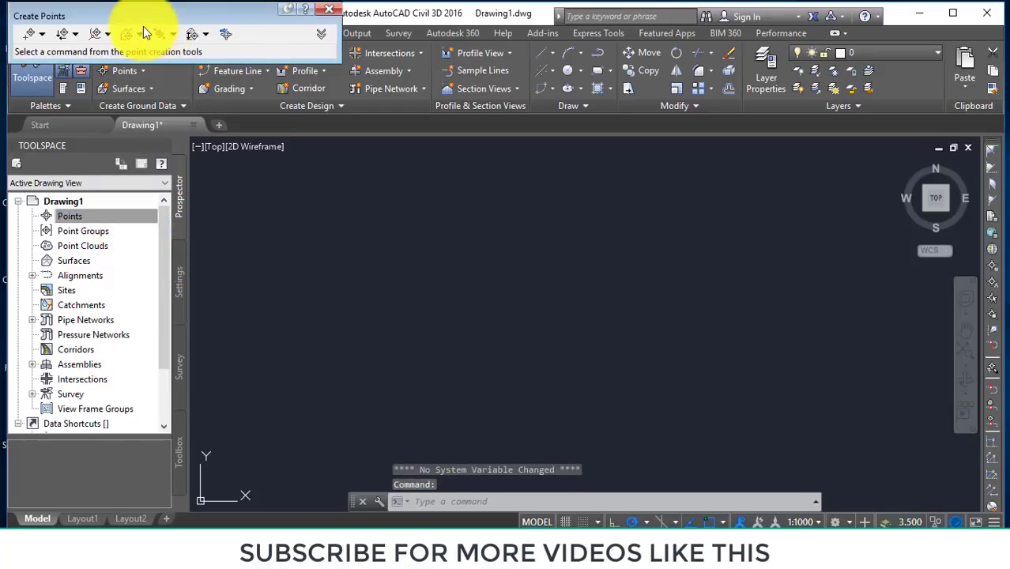
{"action": "mouse_move", "coordinate": [136, 19]}
{"action": "left_mouse_down"}
{"action": "mouse_move", "coordinate": [333, 45]}
{"action": "mouse_move", "coordinate": [496, 101]}
{"action": "mouse_move", "coordinate": [541, 166]}
{"action": "left_mouse_up"}
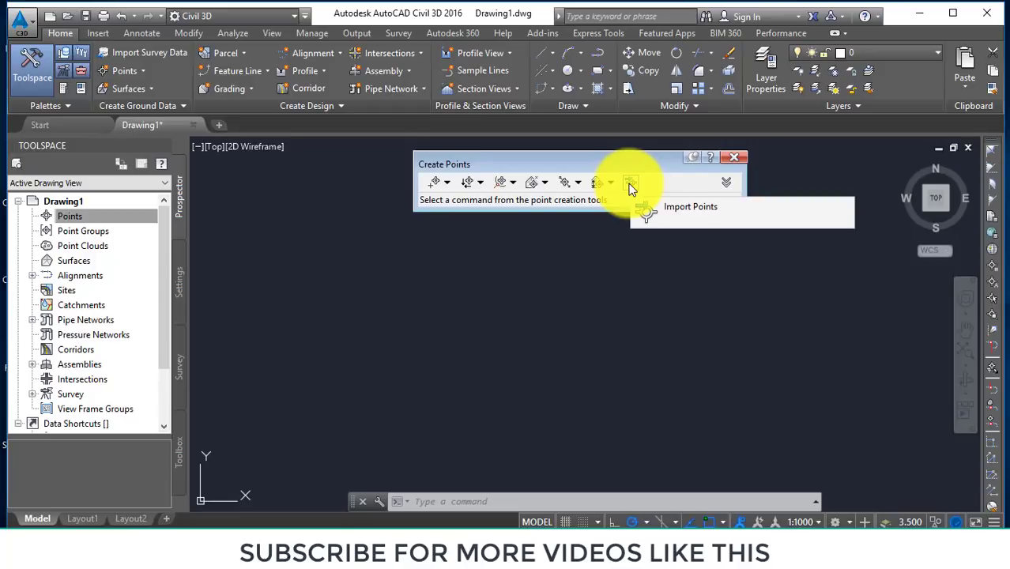
- Start Import Points, add a file, and browse Desktop > survey academy > AUTOCAD CIVIL 3D > POINTS FILE
{"action": "left_click", "coordinate": [630, 185]}
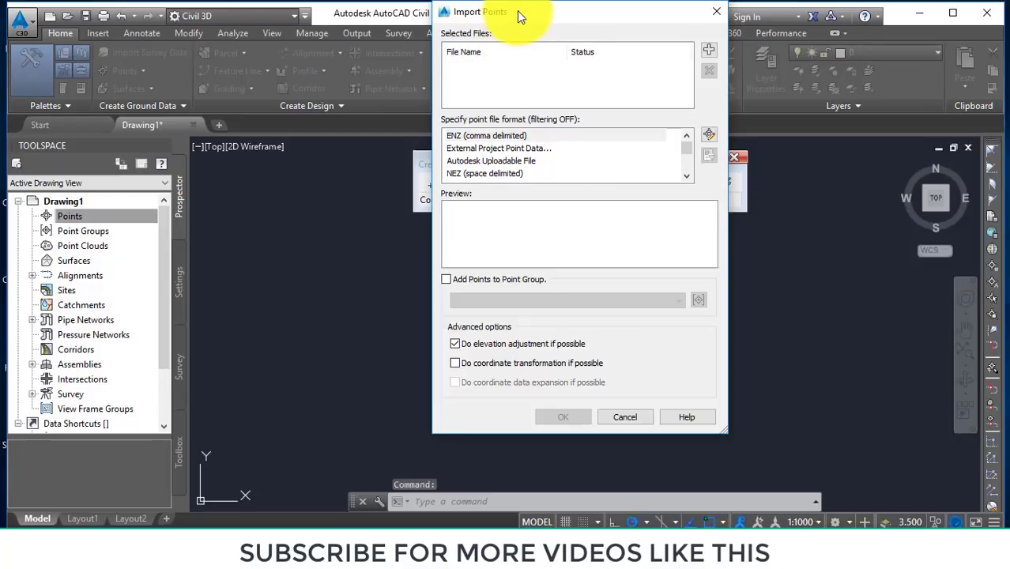
{"action": "left_click_drag", "start_coordinate": [517, 16], "coordinate": [497, 23]}
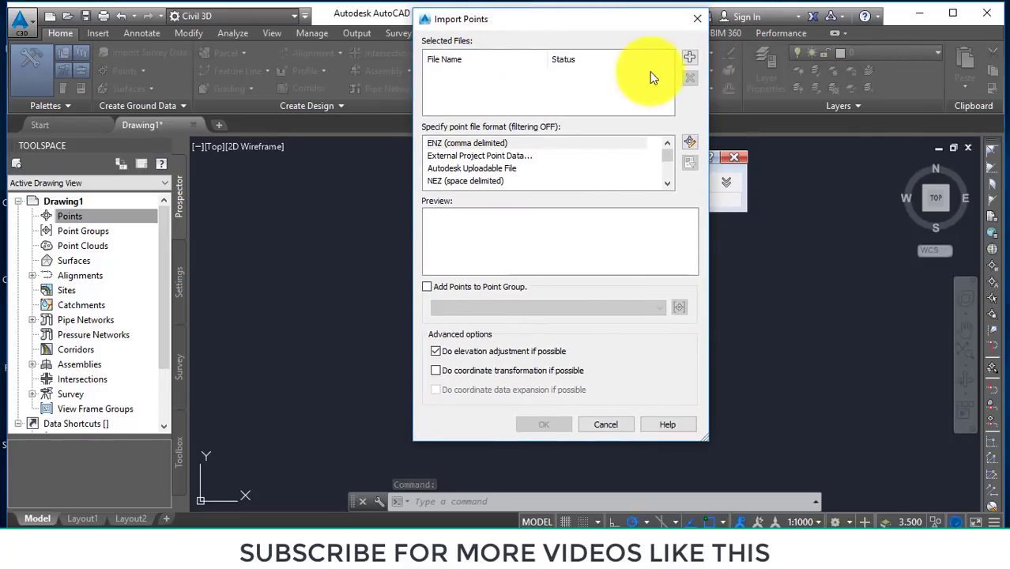
{"action": "left_click", "coordinate": [689, 60]}
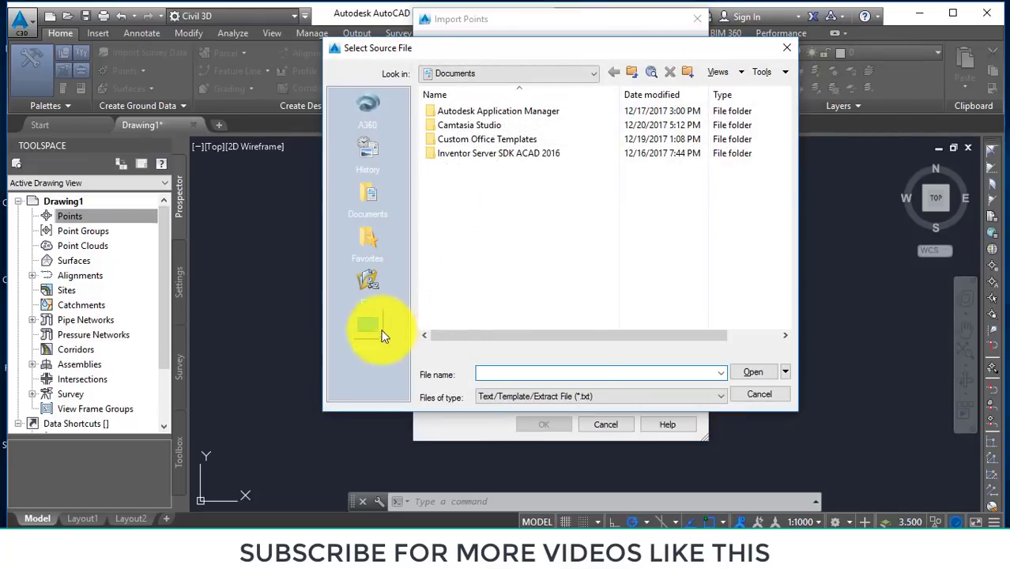
{"action": "left_click", "coordinate": [376, 326]}
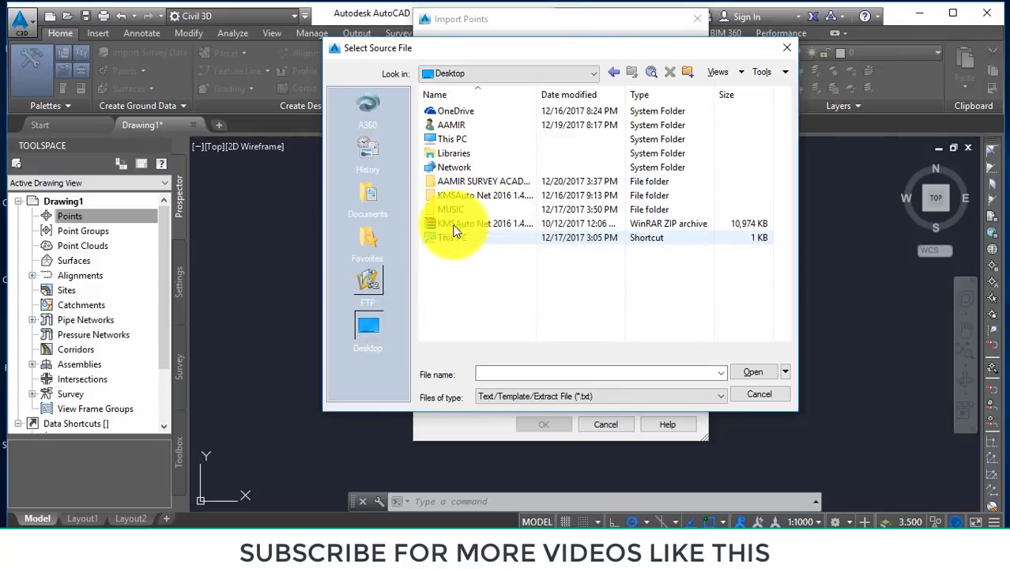
{"action": "left_click", "coordinate": [456, 181]}
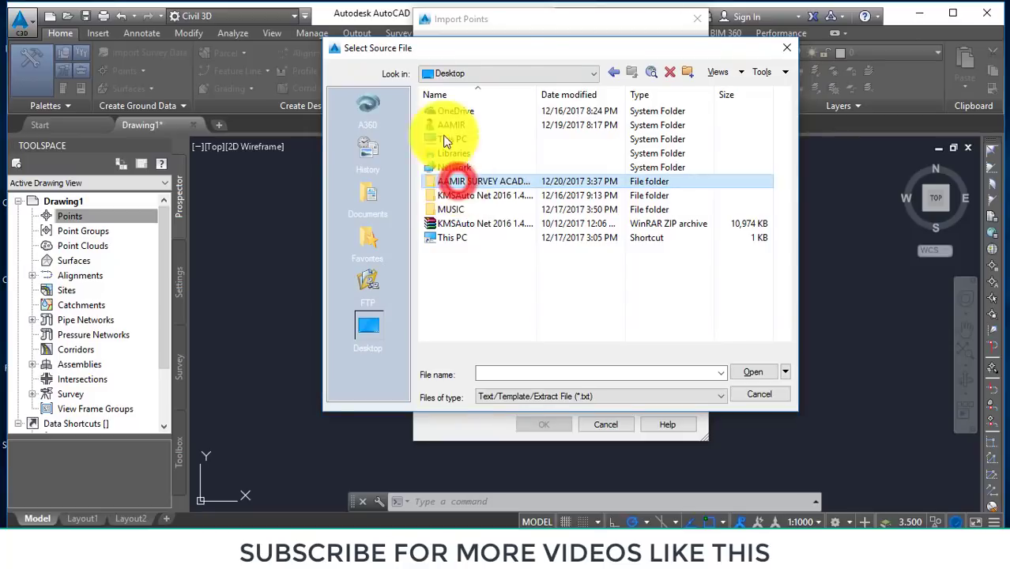
{"action": "double_click", "coordinate": [475, 183]}
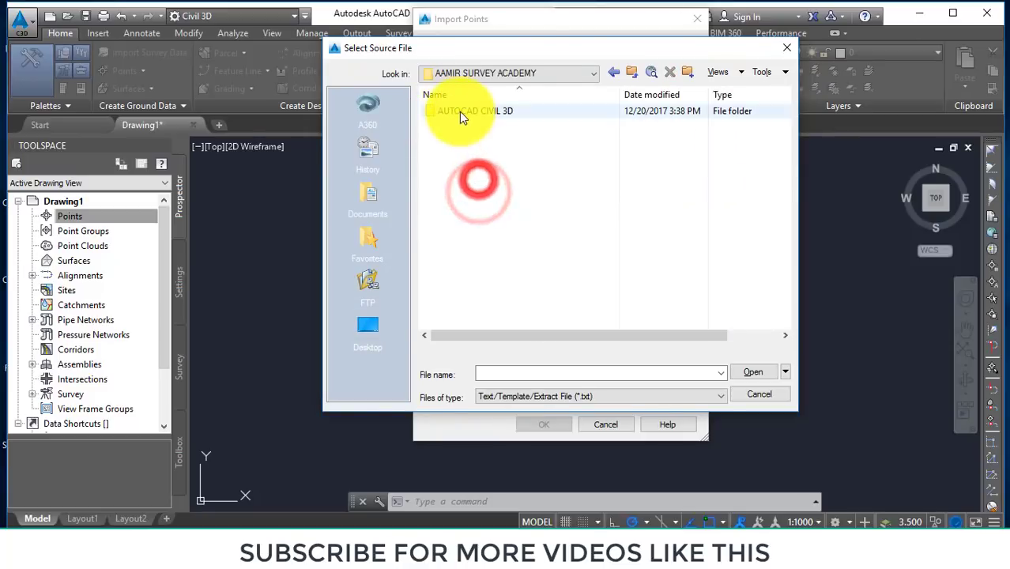
{"action": "double_click", "coordinate": [459, 112]}
{"action": "double_click", "coordinate": [459, 110]}
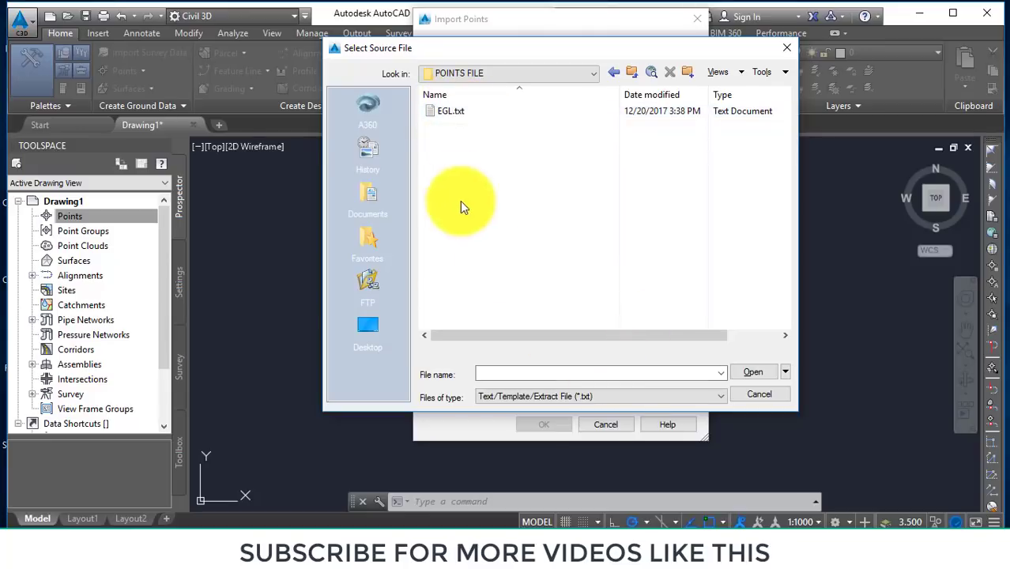
- List All Files (*.*) in POINTS FILE, select EGL .csv and open it via right-click
{"action": "left_click", "coordinate": [719, 396]}
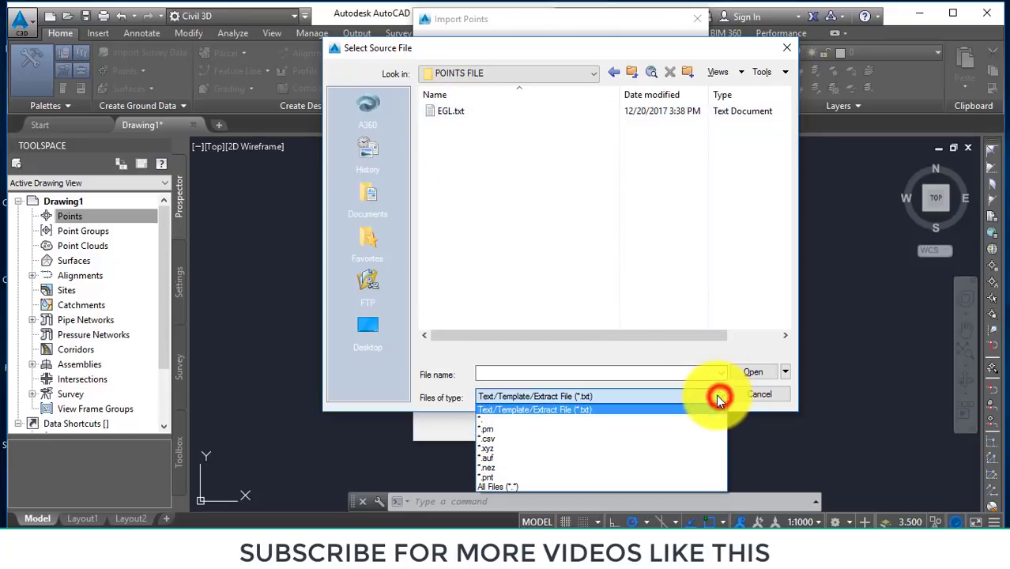
{"action": "left_click", "coordinate": [563, 487]}
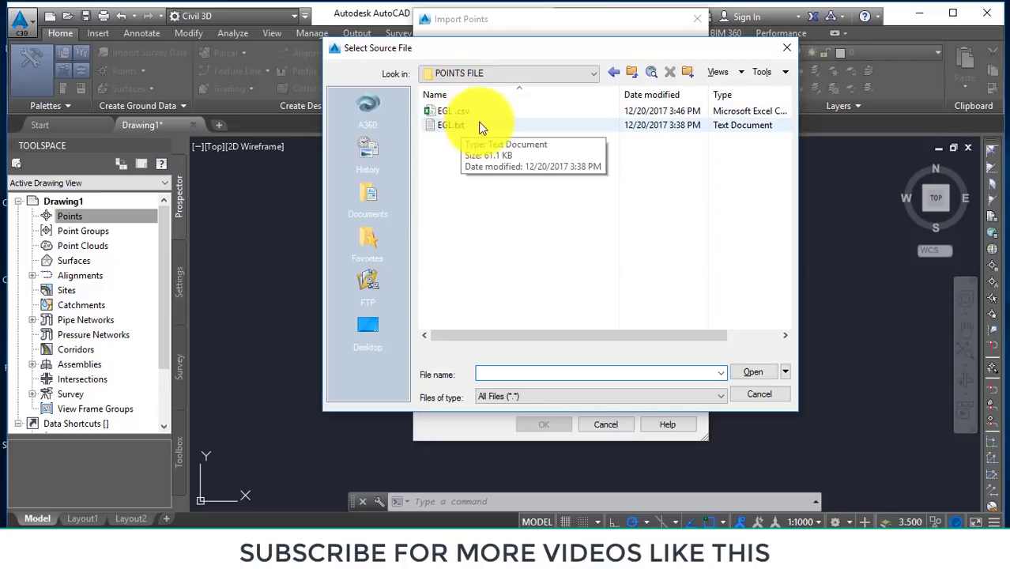
{"action": "left_click", "coordinate": [459, 124]}
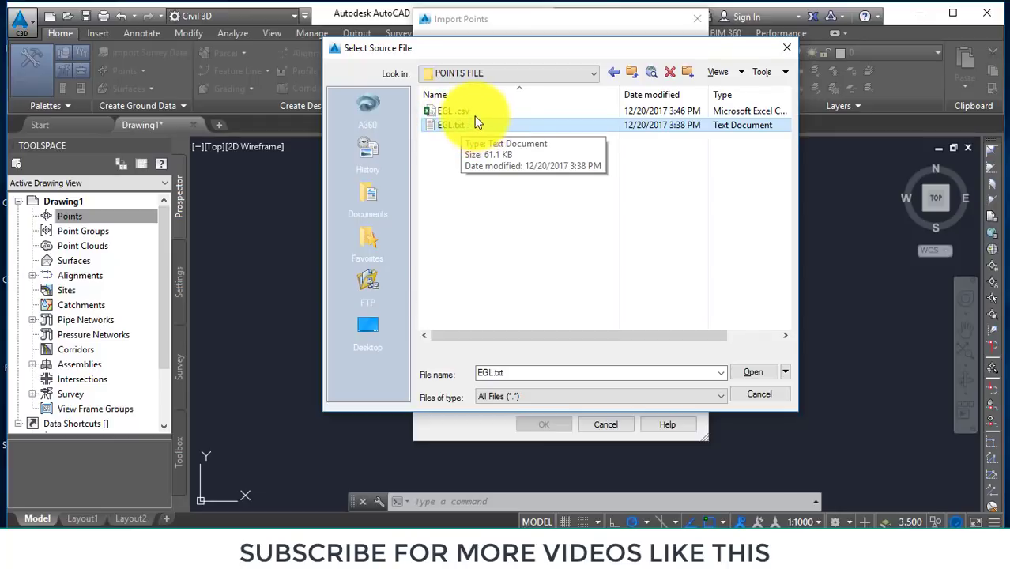
{"action": "left_click", "coordinate": [469, 112]}
{"action": "right_click", "coordinate": [469, 111]}
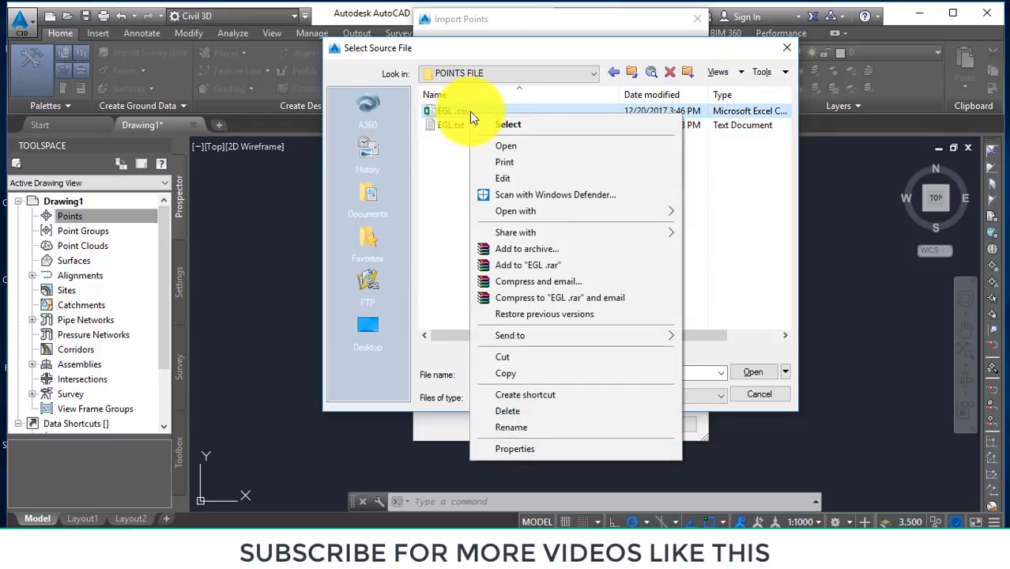
- Open EGL .csv in Excel and AutoFit columns B, C and D to show full values
{"action": "left_click", "coordinate": [504, 147]}
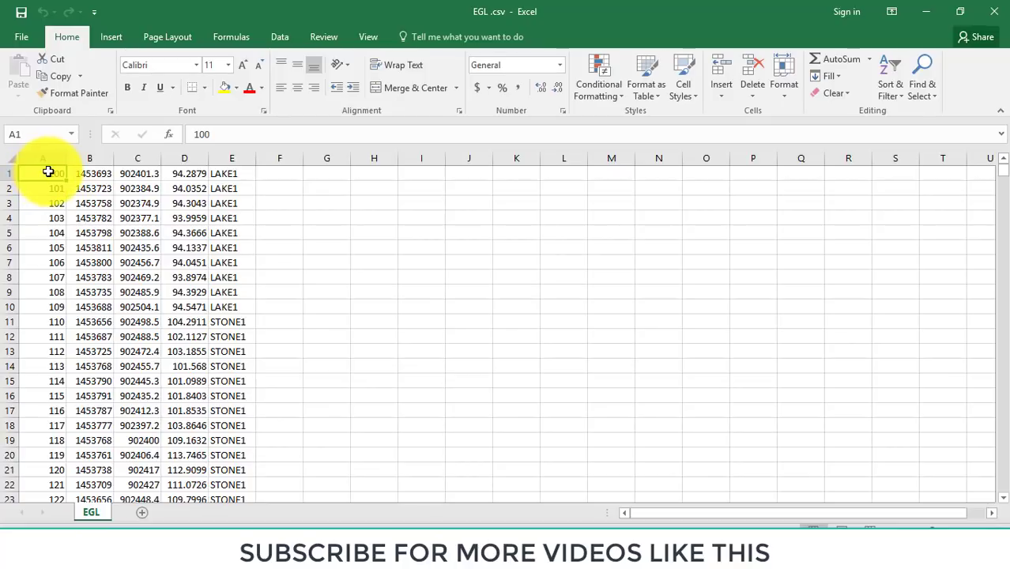
{"action": "double_click", "coordinate": [114, 158]}
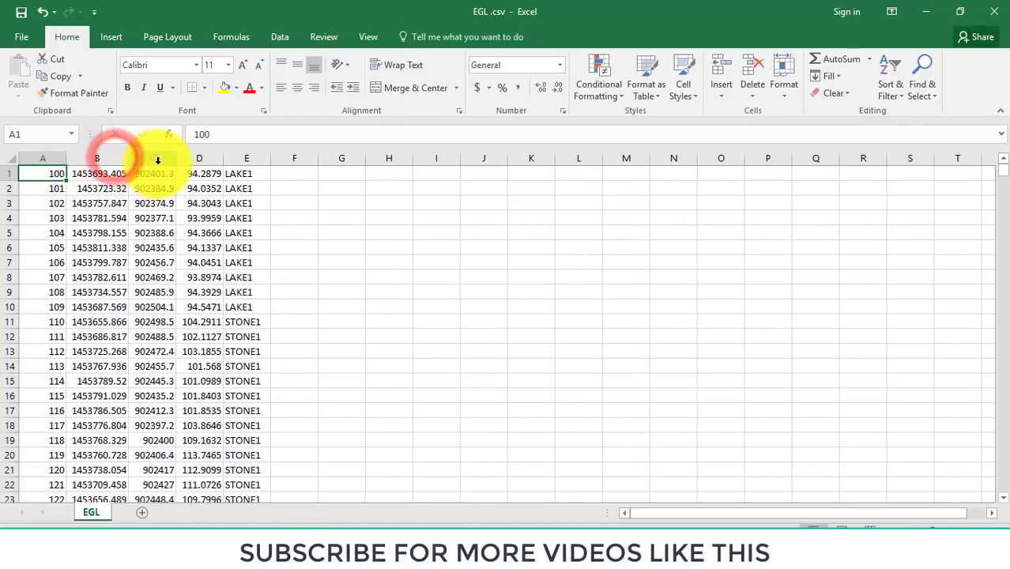
{"action": "double_click", "coordinate": [175, 158]}
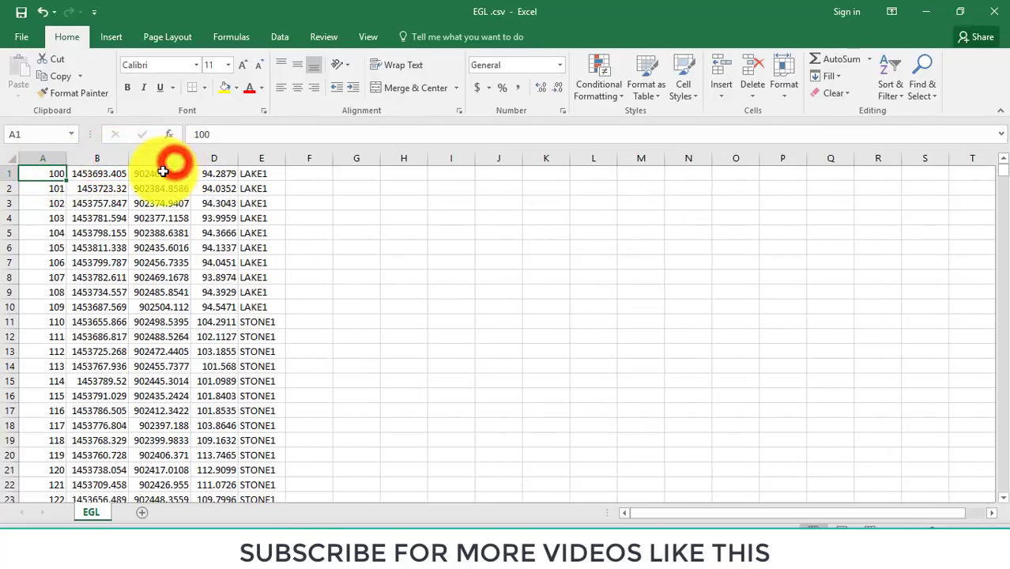
{"action": "double_click", "coordinate": [235, 155]}
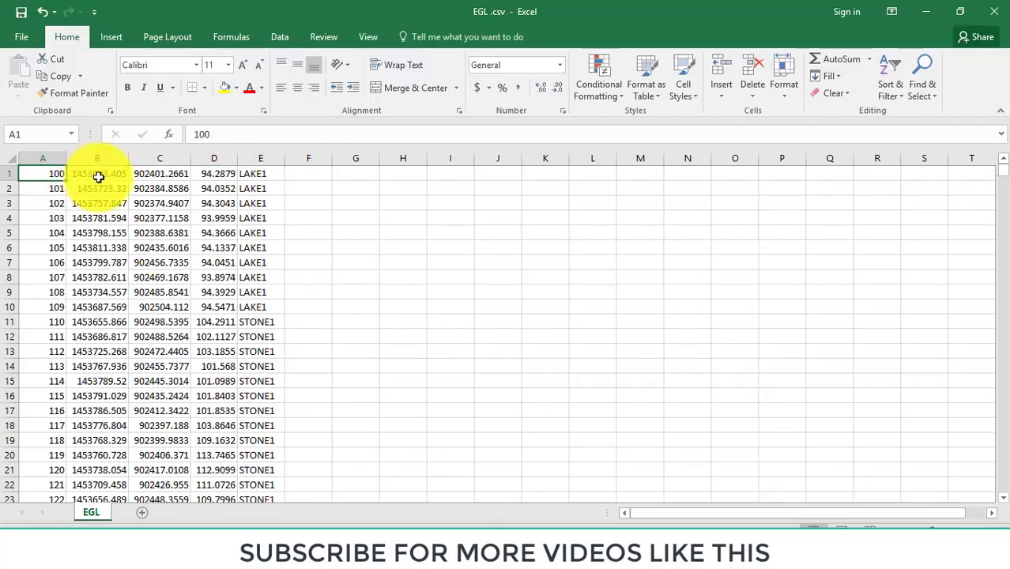
- Save EGL .csv as CSV (Comma delimited) through Save As, then close the workbook
{"action": "left_click", "coordinate": [28, 37]}
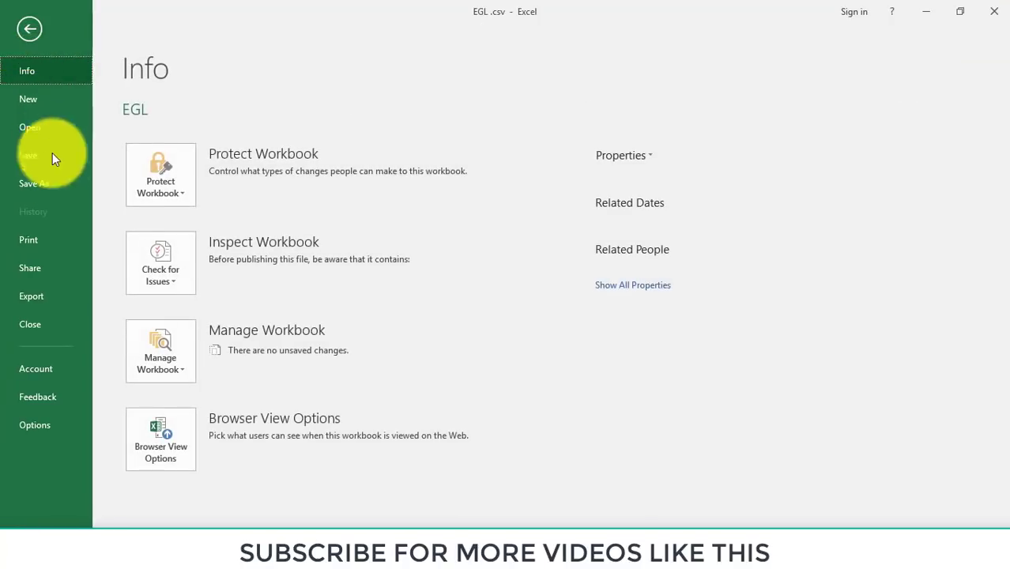
{"action": "left_click", "coordinate": [37, 185]}
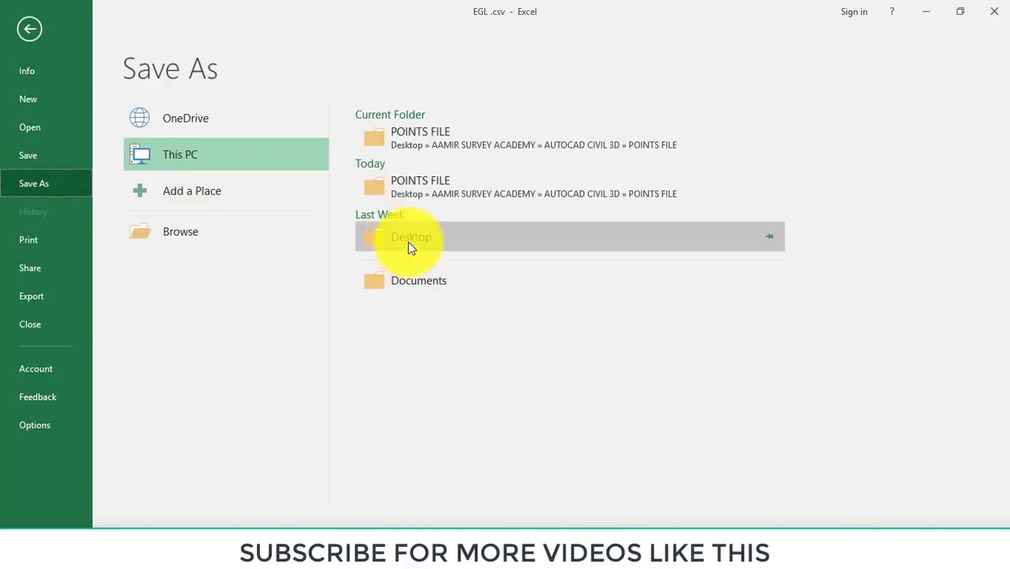
{"action": "left_click", "coordinate": [181, 243]}
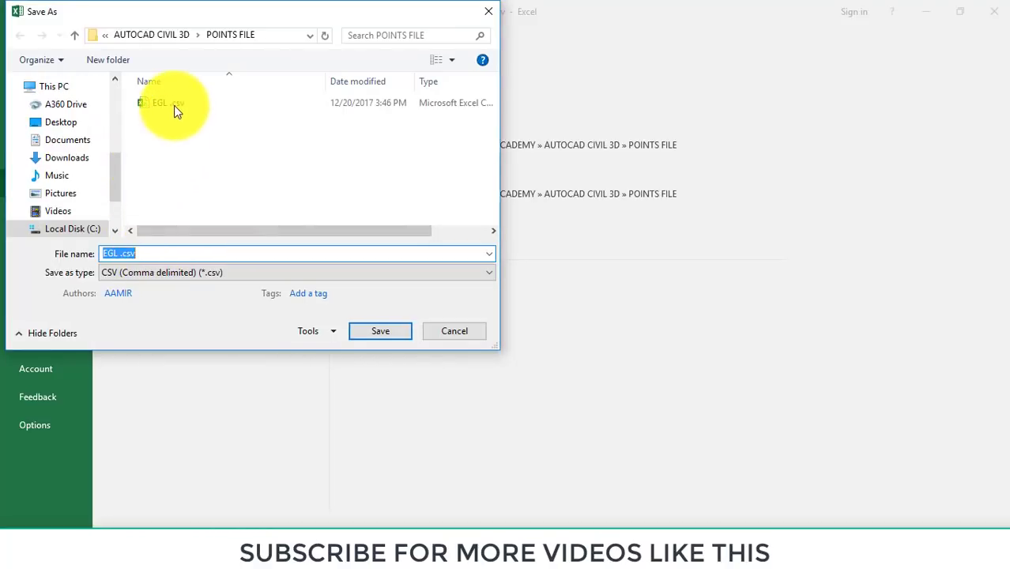
{"action": "left_click", "coordinate": [211, 274]}
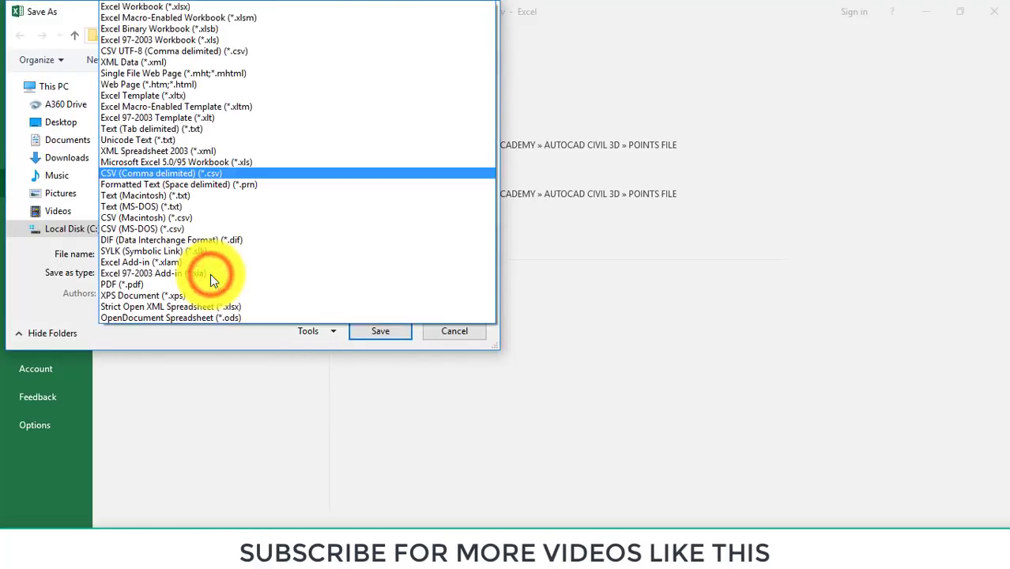
{"action": "left_click", "coordinate": [313, 377]}
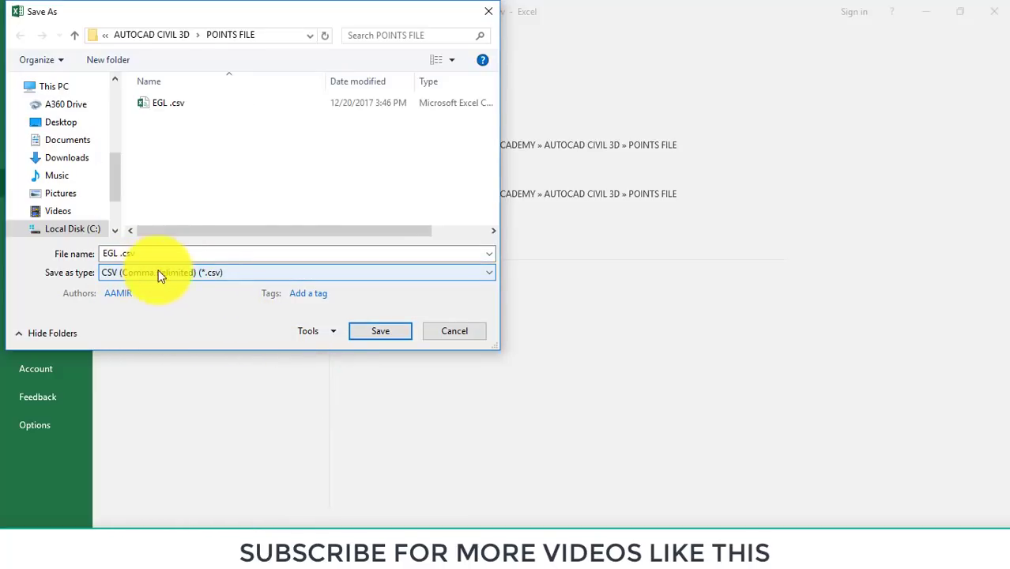
{"action": "left_click", "coordinate": [209, 274]}
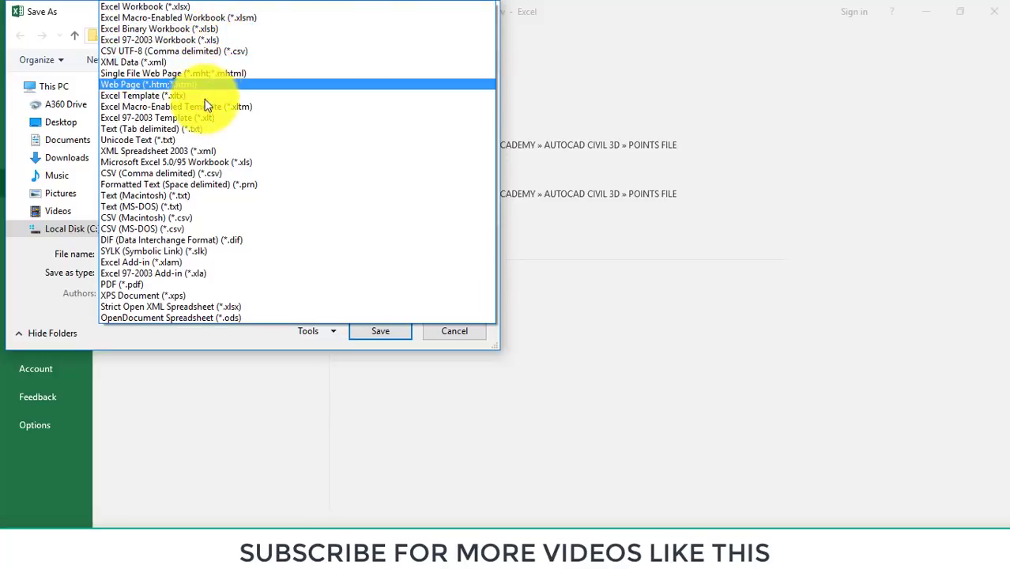
{"action": "left_click", "coordinate": [176, 173]}
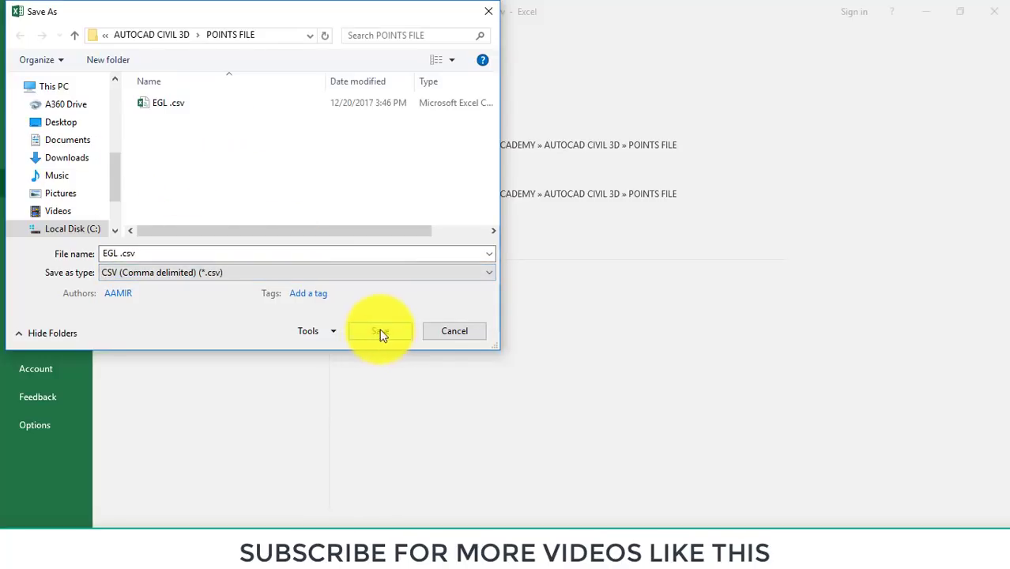
{"action": "left_click", "coordinate": [454, 330]}
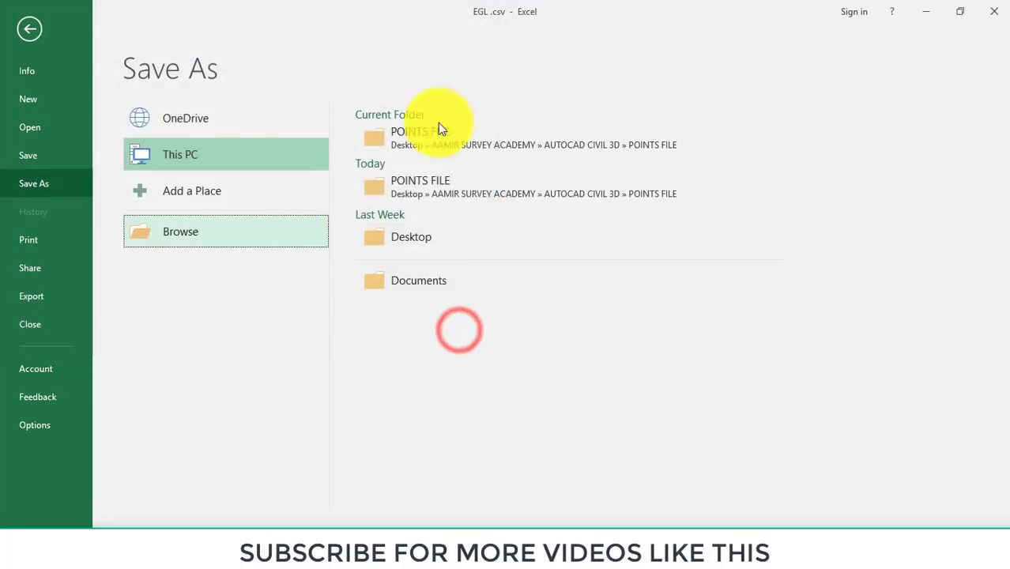
{"action": "left_click", "coordinate": [32, 30]}
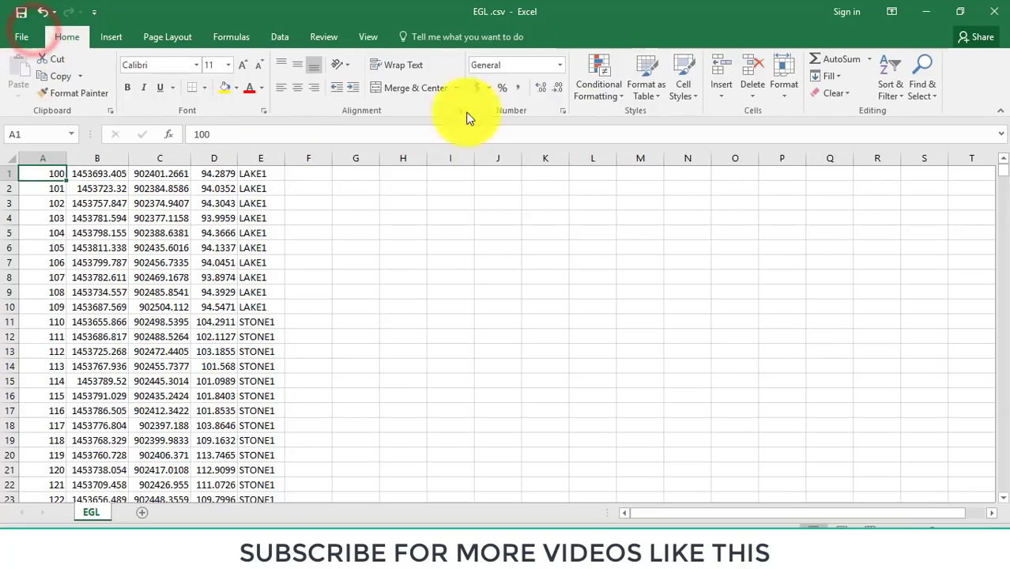
{"action": "left_click", "coordinate": [983, 11]}
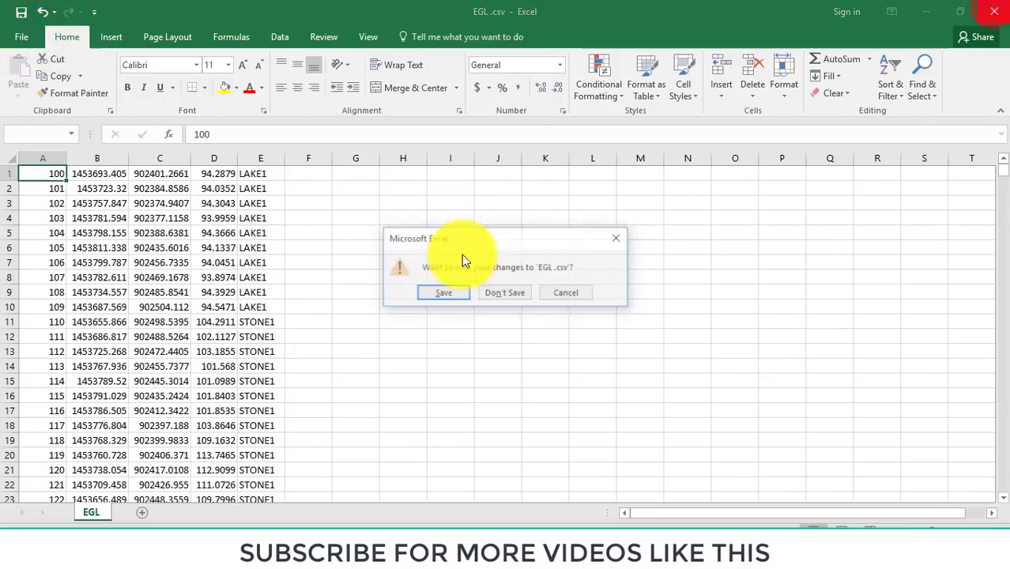
- Discard the Excel changes with Don't Save and open EGL.txt in Notepad from the browser
{"action": "left_click", "coordinate": [493, 296]}
{"action": "left_click", "coordinate": [461, 126]}
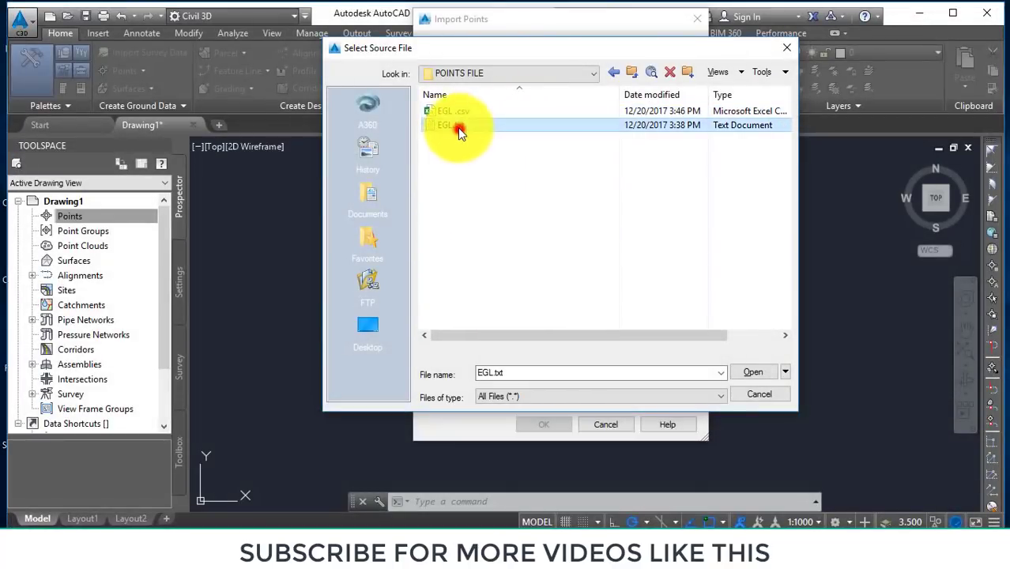
{"action": "right_click", "coordinate": [452, 128]}
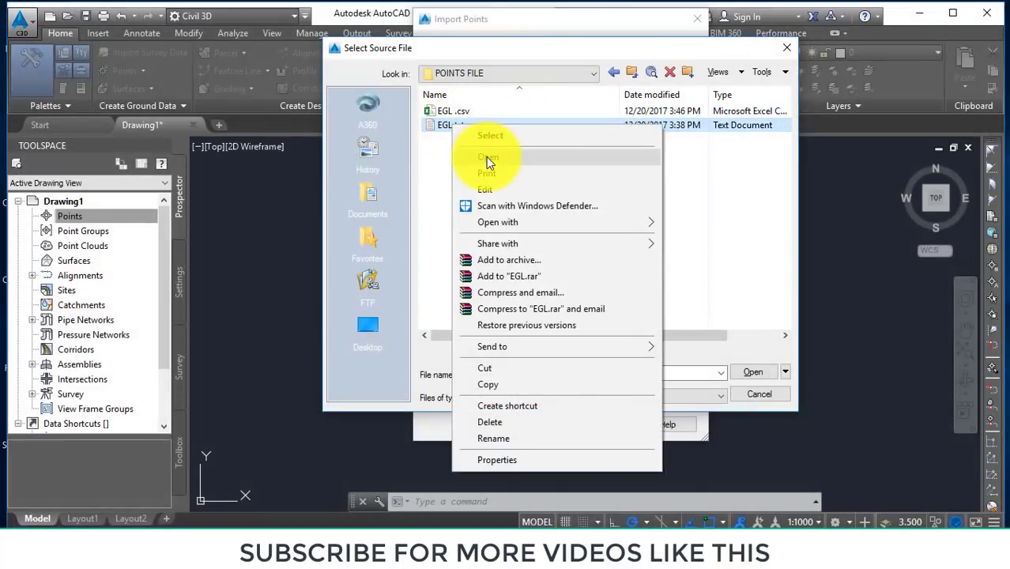
{"action": "left_click", "coordinate": [486, 156]}
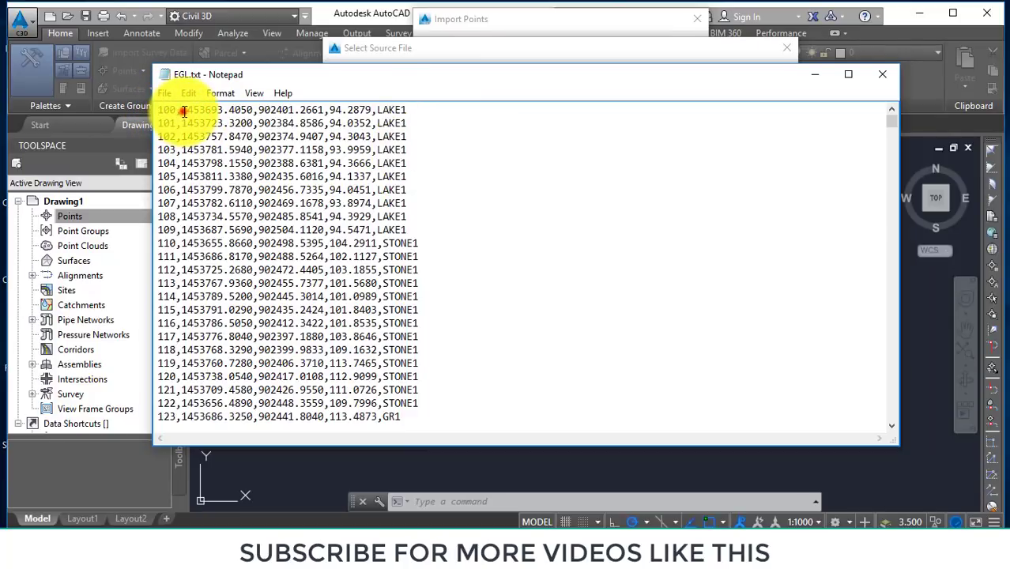
- Review EGL.txt's comma-separated point data in a taller Notepad window, then close Notepad
{"action": "left_click_drag", "start_coordinate": [181, 110], "coordinate": [223, 109]}
{"action": "left_click", "coordinate": [254, 110]}
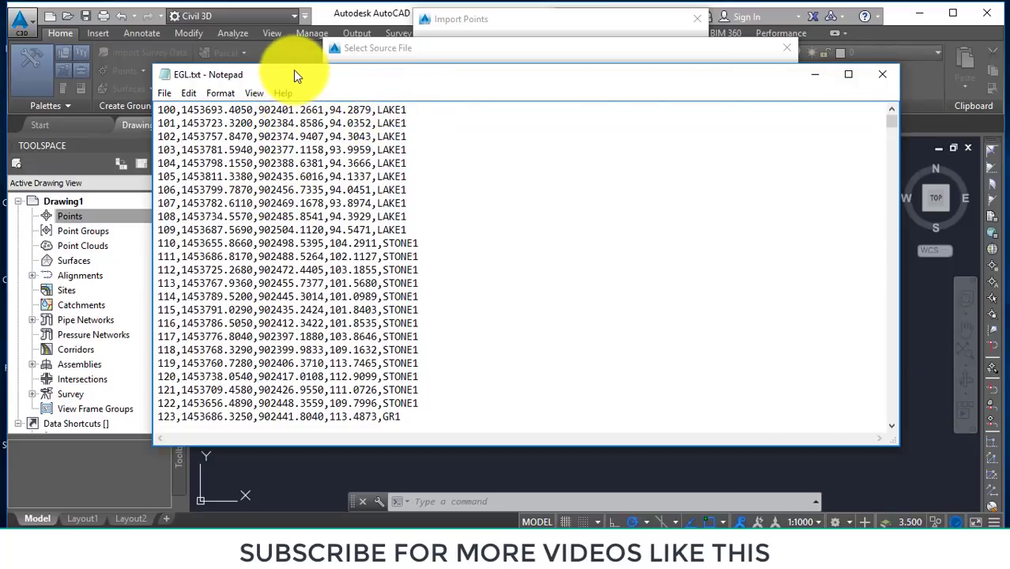
{"action": "left_click_drag", "start_coordinate": [293, 67], "coordinate": [291, 48]}
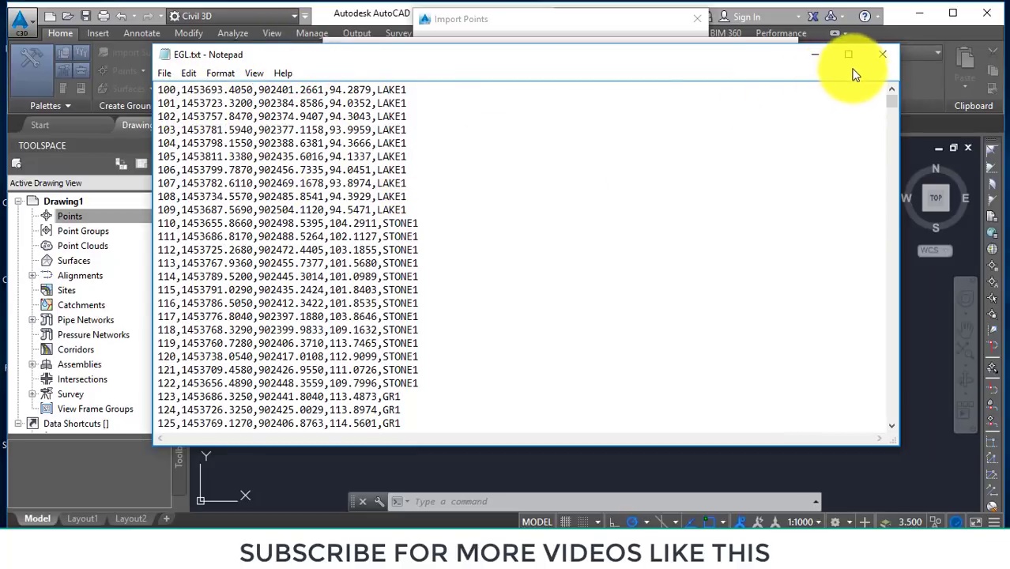
{"action": "left_click", "coordinate": [882, 54]}
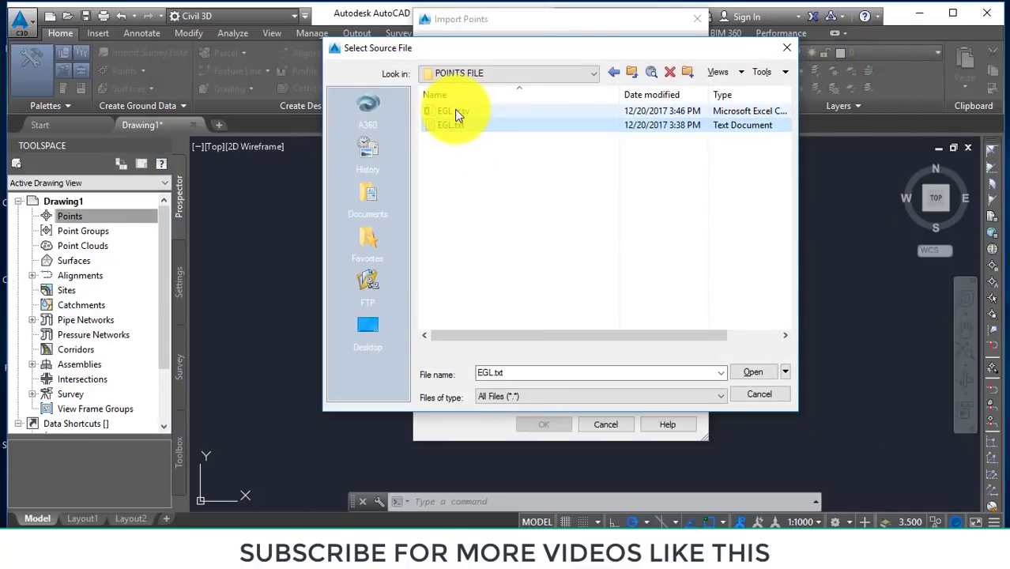
- Select EGL .csv in Select Source File and open it into the Import Points dialog
{"action": "left_click", "coordinate": [444, 115]}
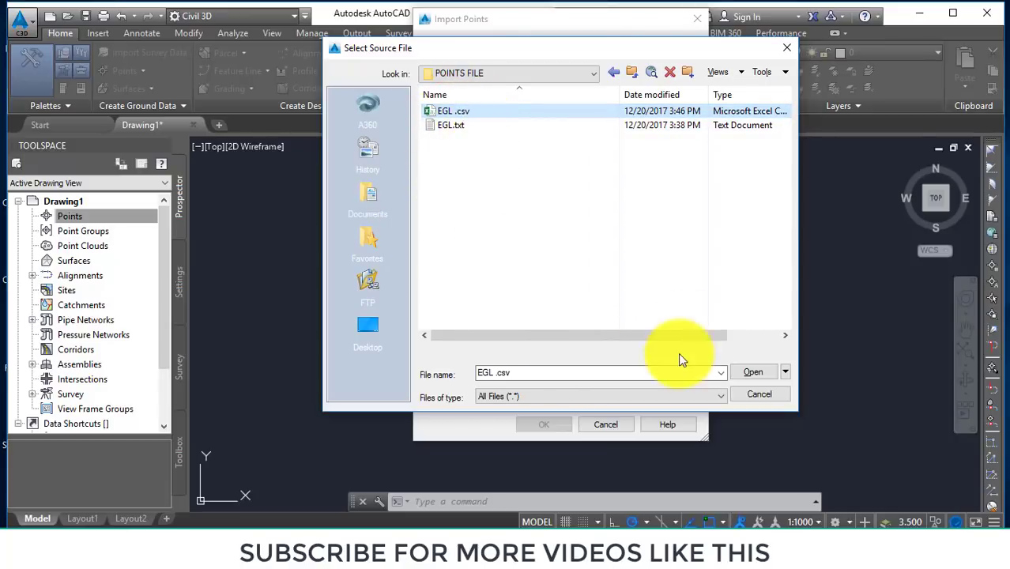
{"action": "left_click", "coordinate": [757, 373]}
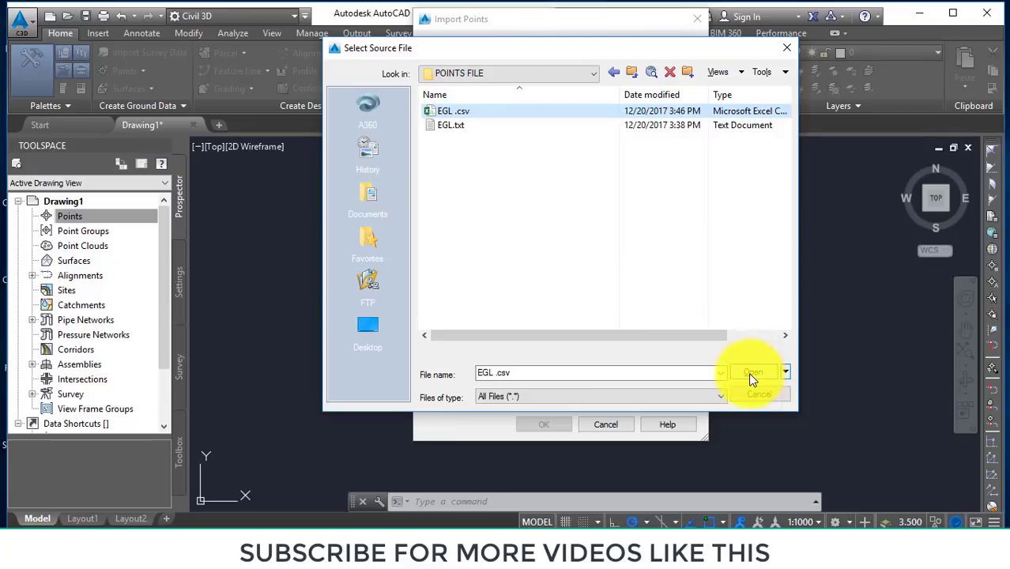
{"action": "left_click", "coordinate": [751, 372]}
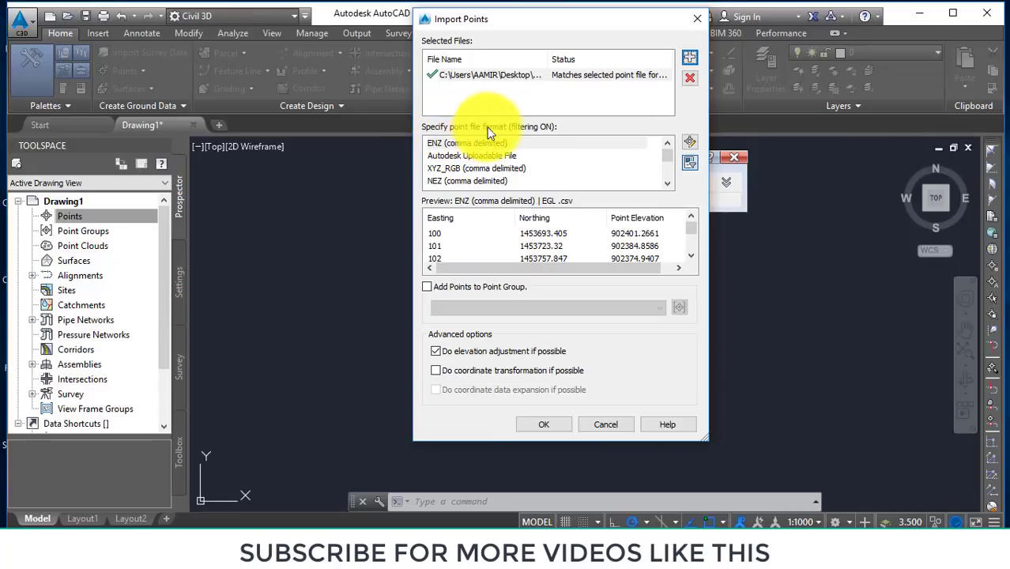
- Switch the point file format from ENZ to PENZD (comma delimited) and check the preview columns
{"action": "left_click", "coordinate": [447, 146]}
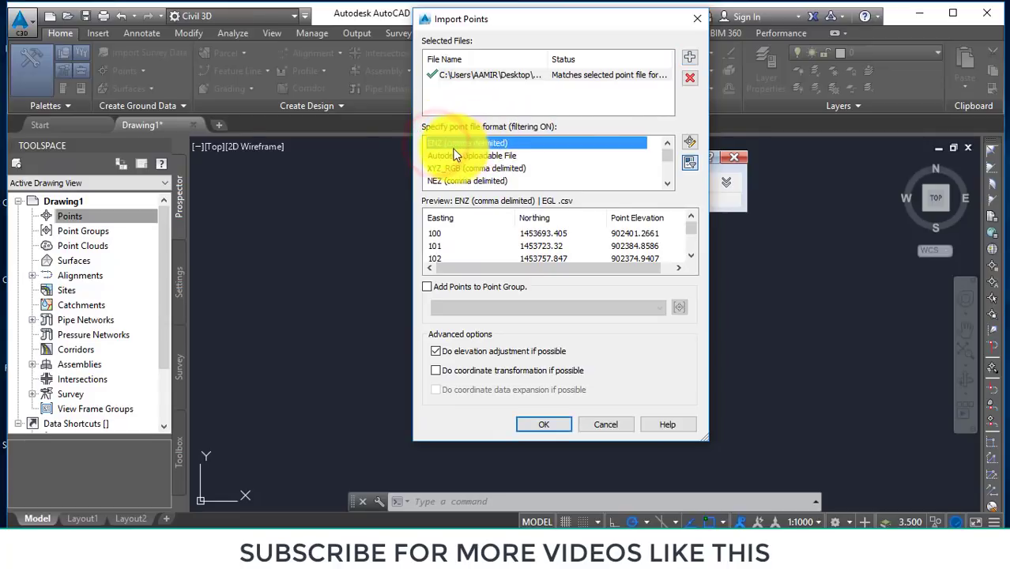
{"action": "left_click", "coordinate": [452, 166]}
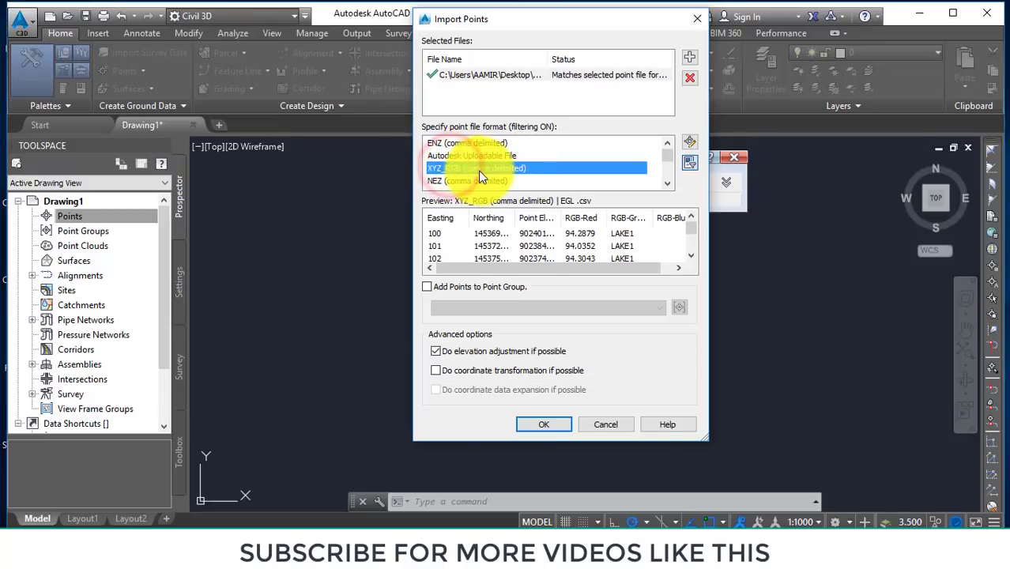
{"action": "key", "text": "Down"}
{"action": "key", "text": "Down"}
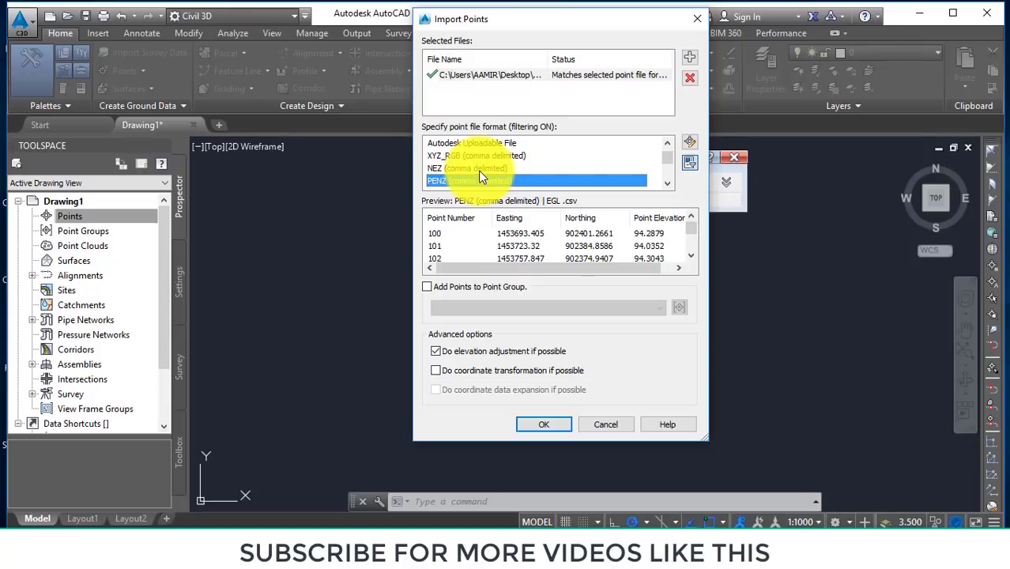
{"action": "key", "text": "Down"}
{"action": "key", "text": "Down"}
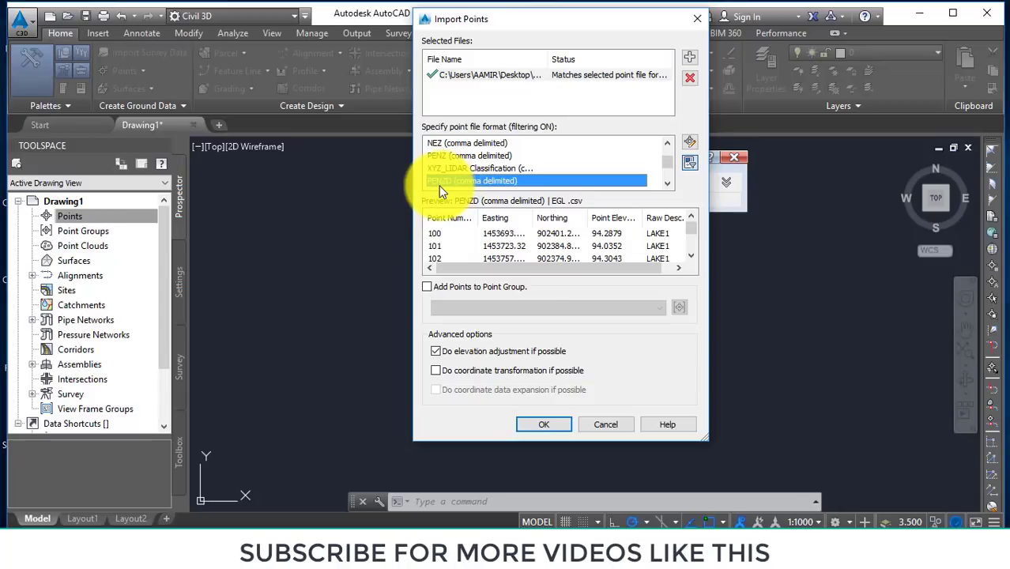
{"action": "left_click", "coordinate": [436, 235]}
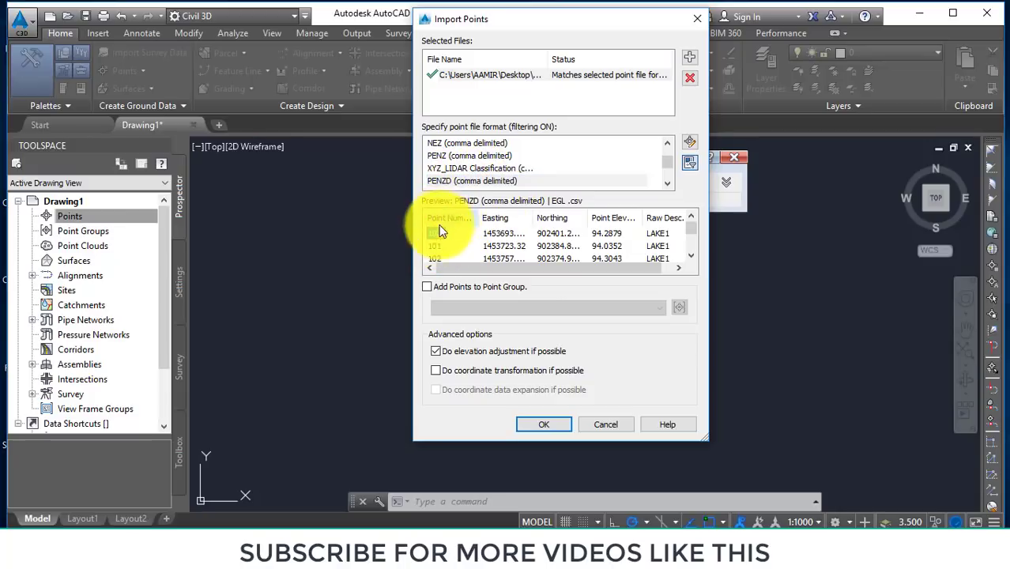
{"action": "left_click", "coordinate": [557, 233]}
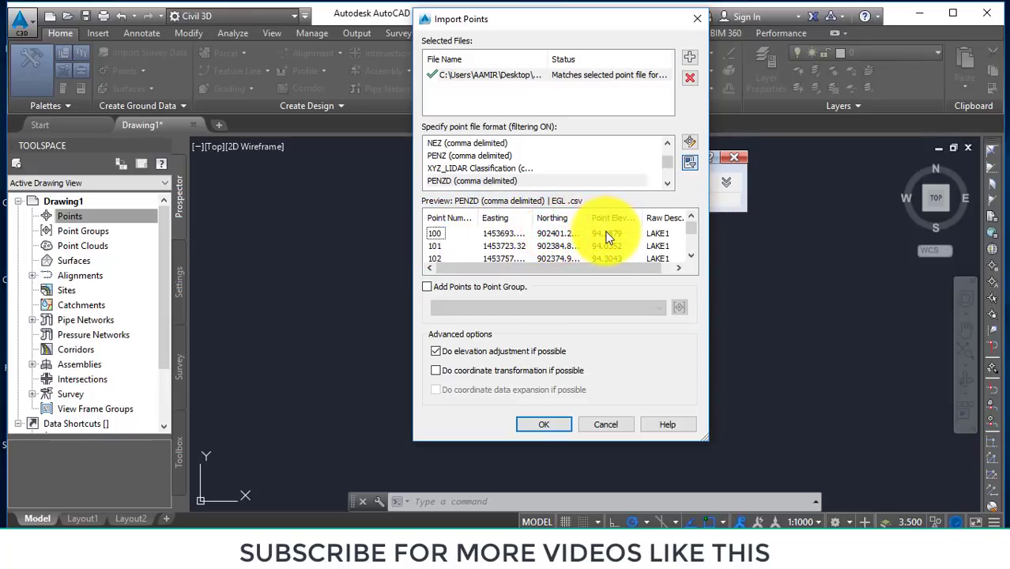
- Scroll through preview points 100–119, then tick Add Points to Point Group
{"action": "left_click", "coordinate": [615, 267]}
{"action": "left_click", "coordinate": [642, 233]}
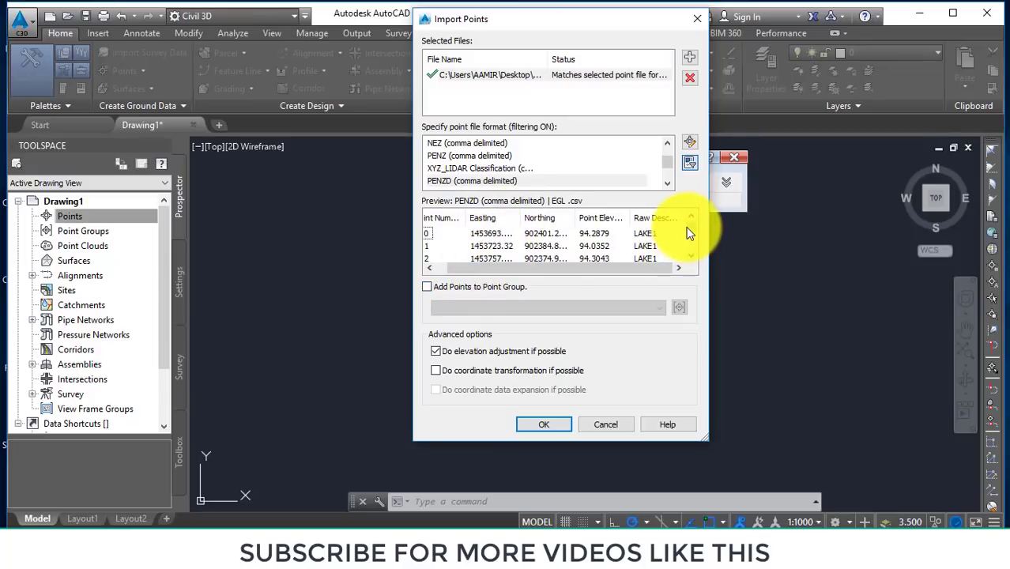
{"action": "left_click_drag", "start_coordinate": [691, 229], "coordinate": [691, 257]}
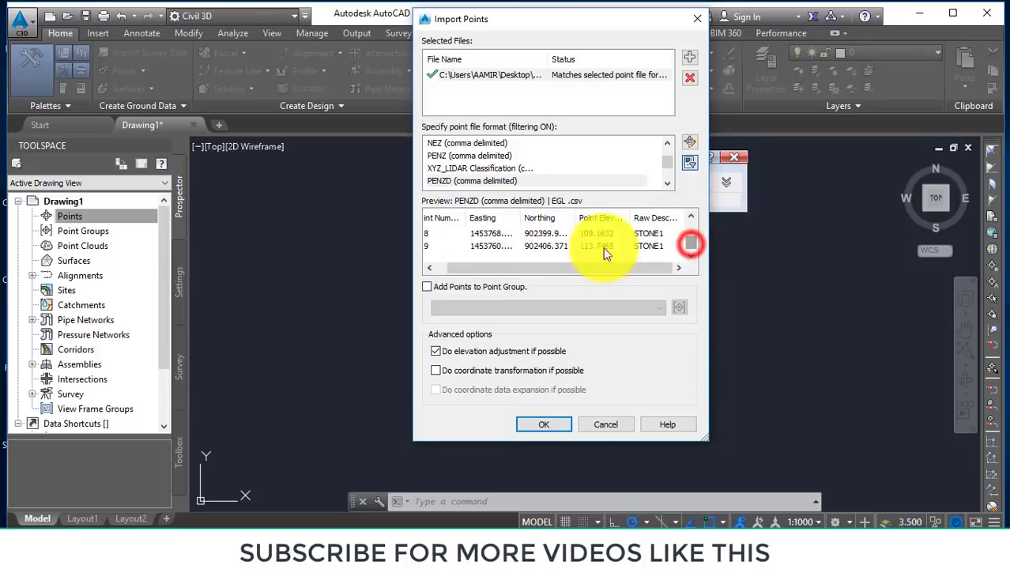
{"action": "left_click", "coordinate": [439, 267]}
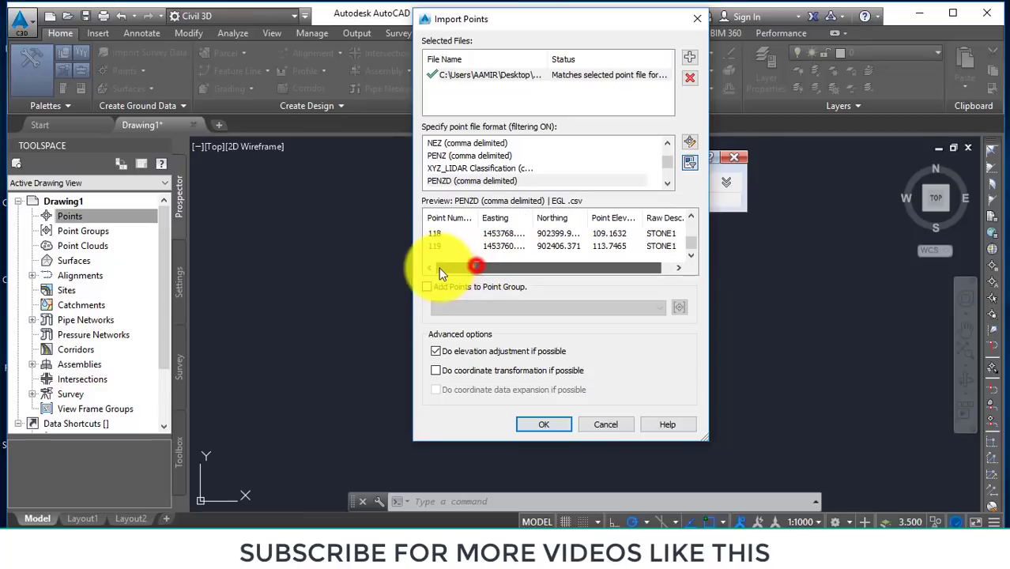
{"action": "left_click", "coordinate": [691, 245]}
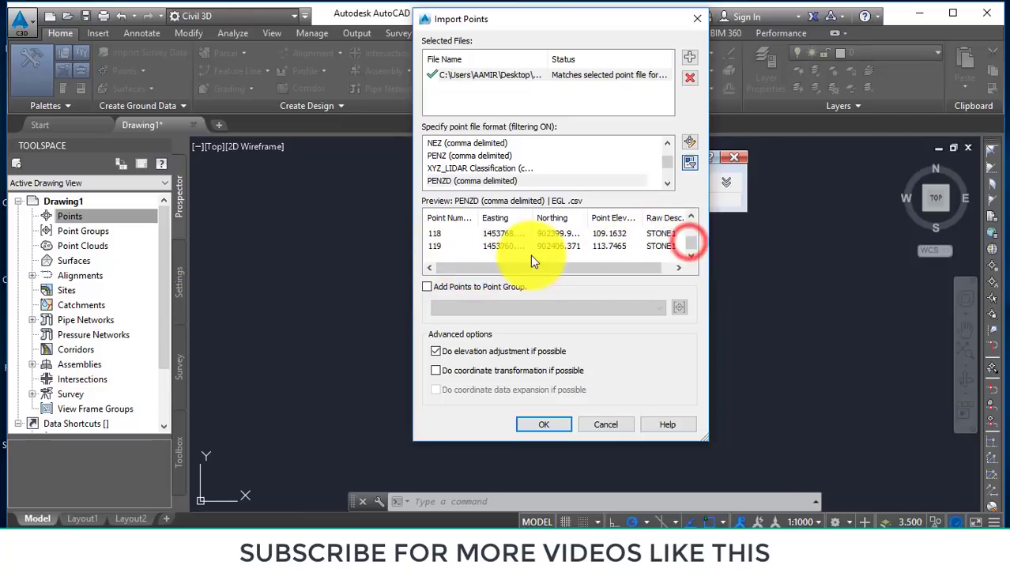
{"action": "left_click_drag", "start_coordinate": [687, 241], "coordinate": [687, 213]}
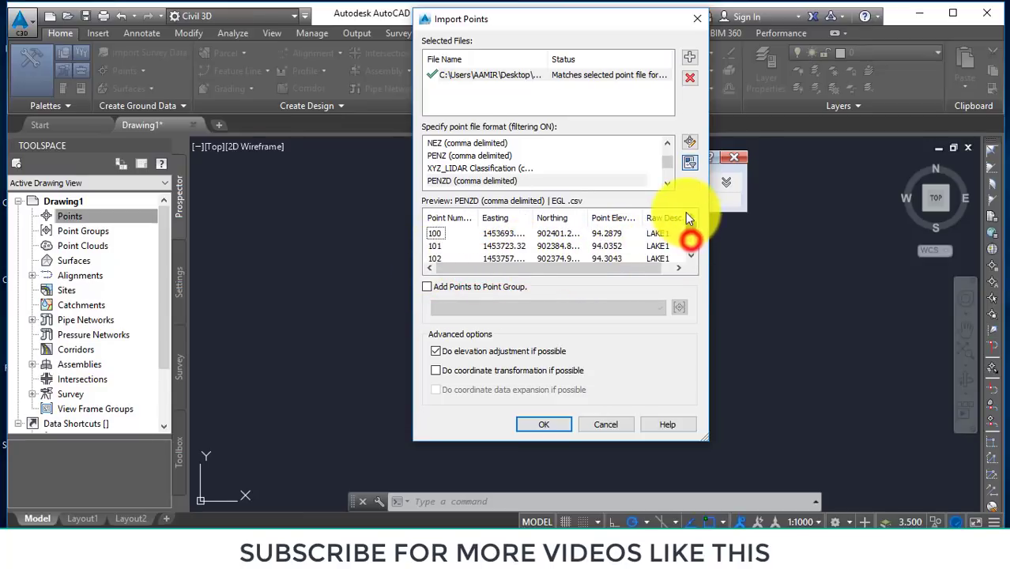
{"action": "left_click", "coordinate": [426, 289]}
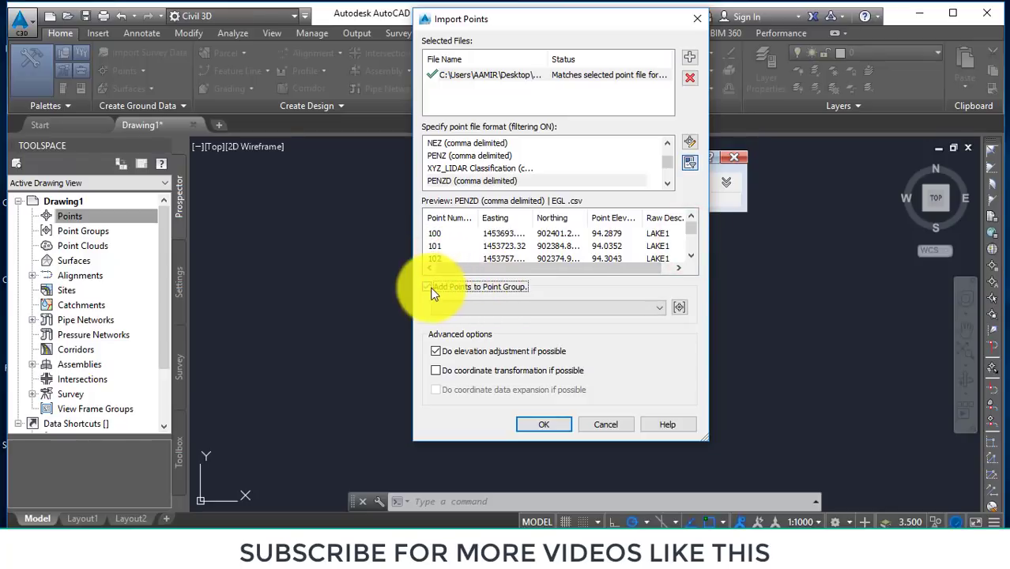
- Create the EG point group, send the PENZD comma-delimited points into it, and run the import
{"action": "left_click", "coordinate": [680, 308]}
{"action": "type", "text": "EG"}
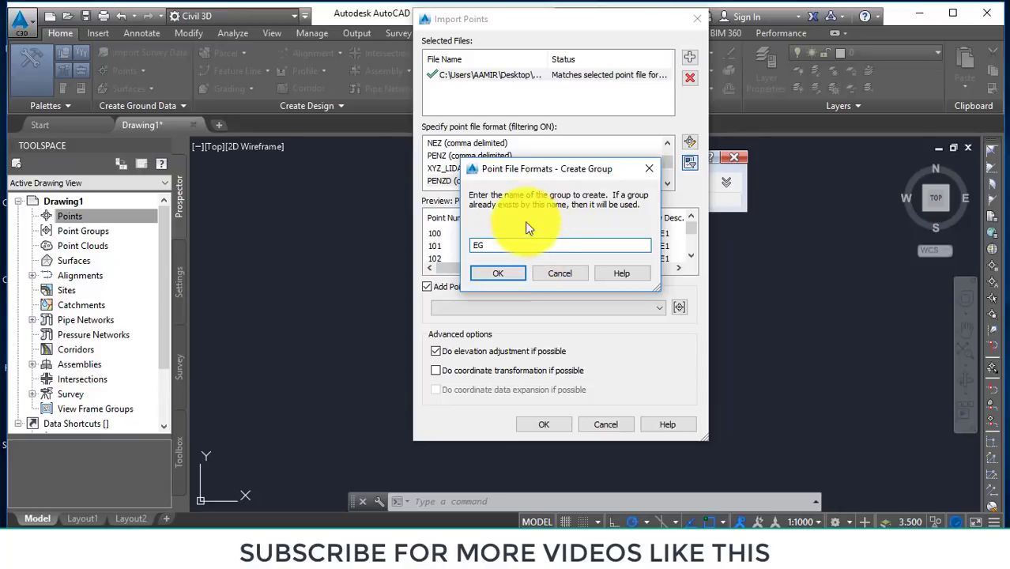
{"action": "left_click", "coordinate": [505, 273]}
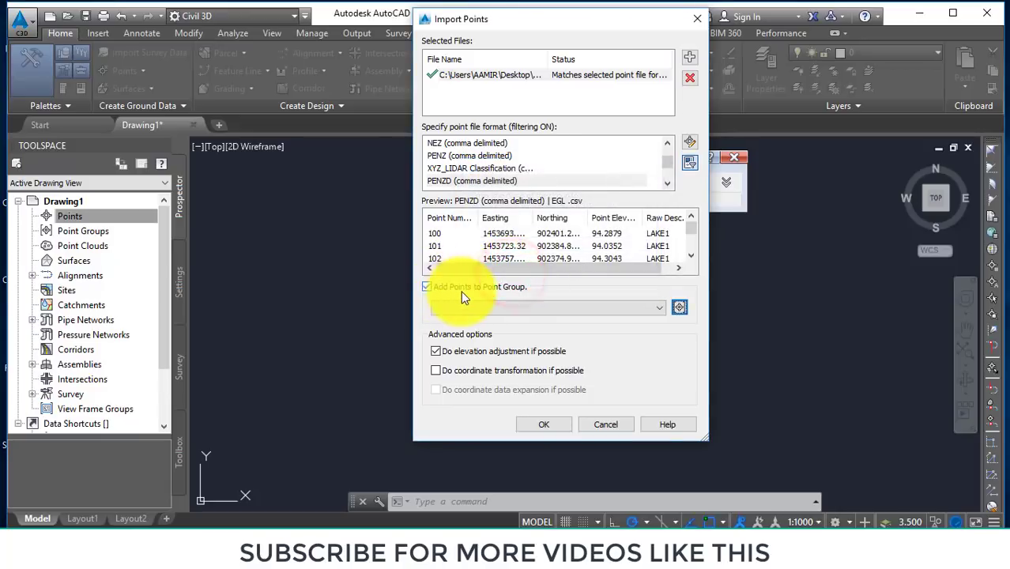
{"action": "left_click", "coordinate": [644, 307]}
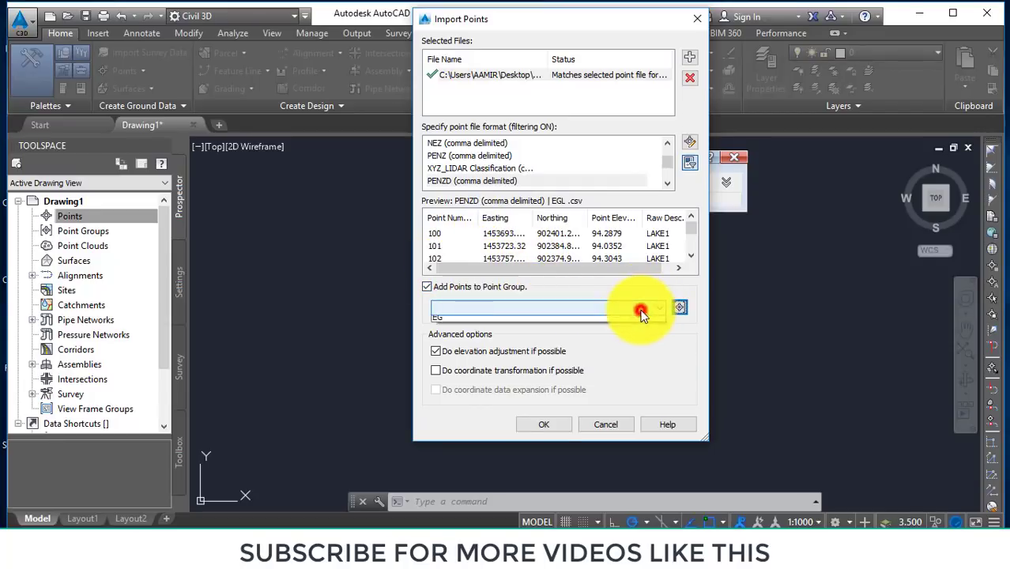
{"action": "left_click", "coordinate": [458, 321]}
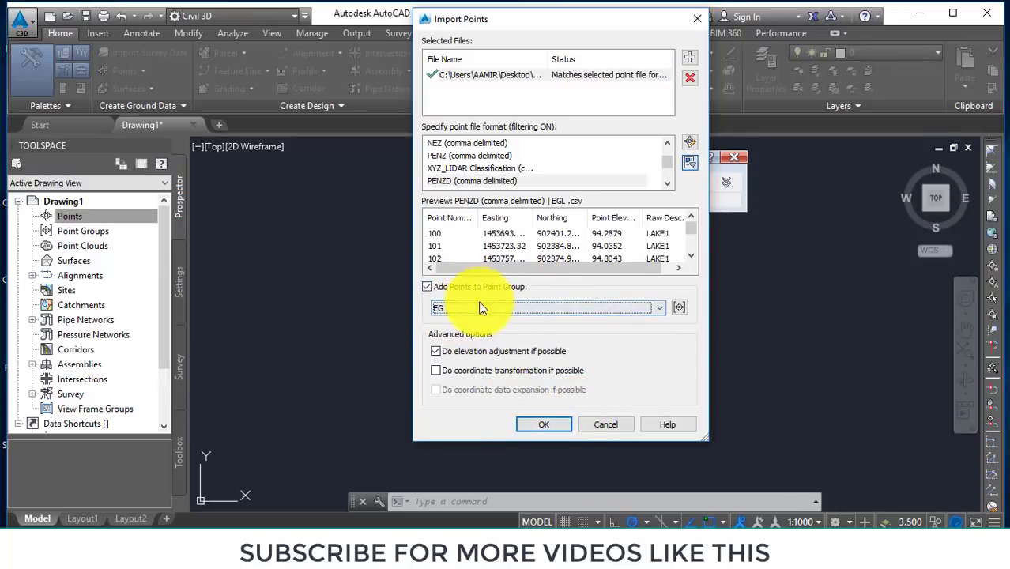
{"action": "left_click", "coordinate": [428, 288]}
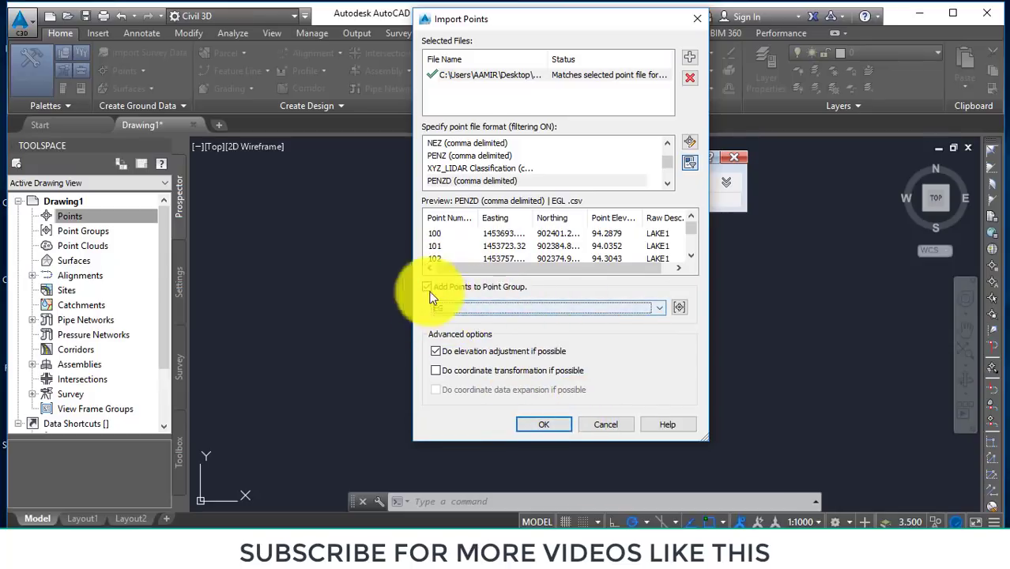
{"action": "left_click", "coordinate": [427, 287]}
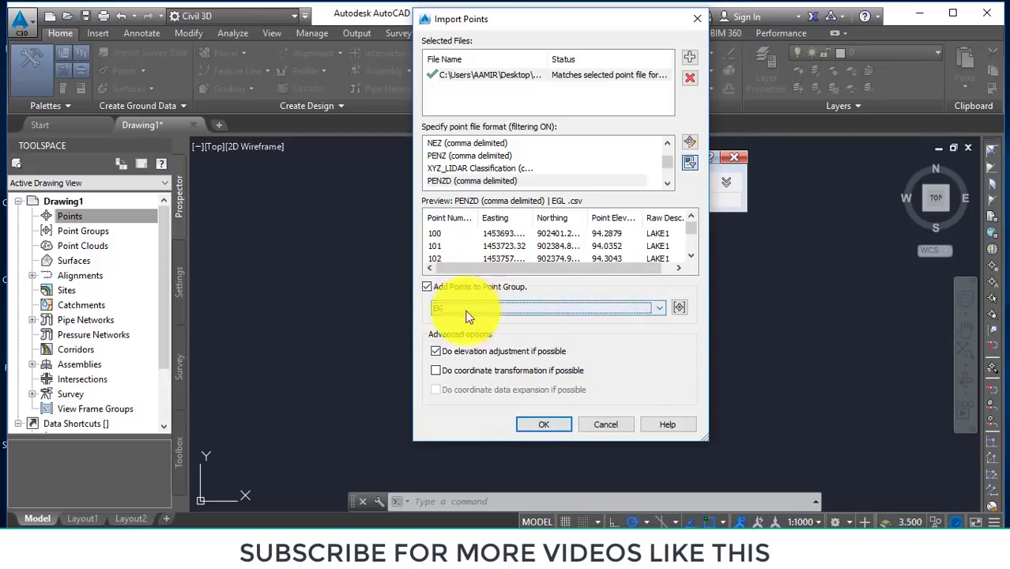
{"action": "left_click", "coordinate": [431, 283]}
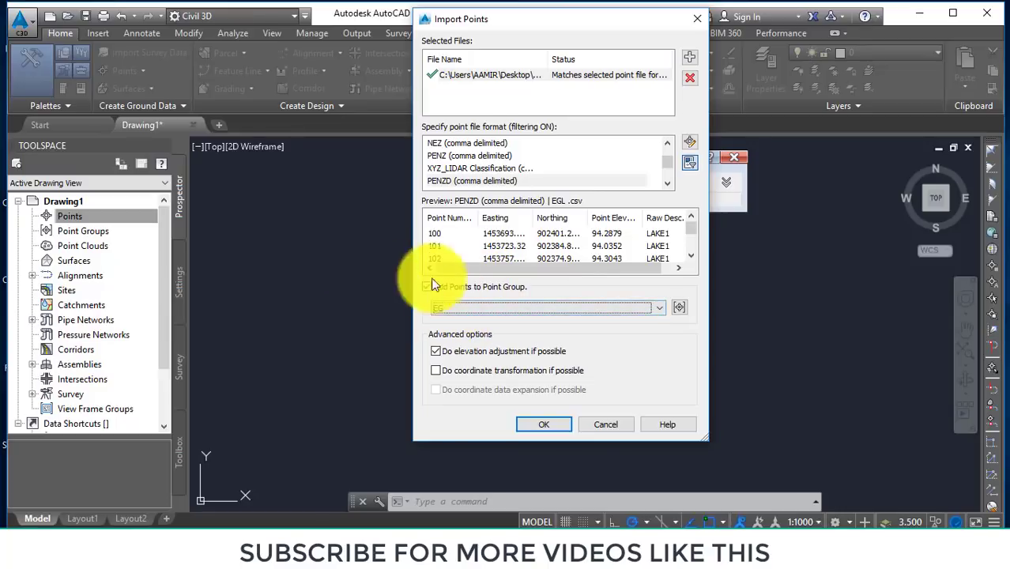
{"action": "left_click", "coordinate": [484, 286]}
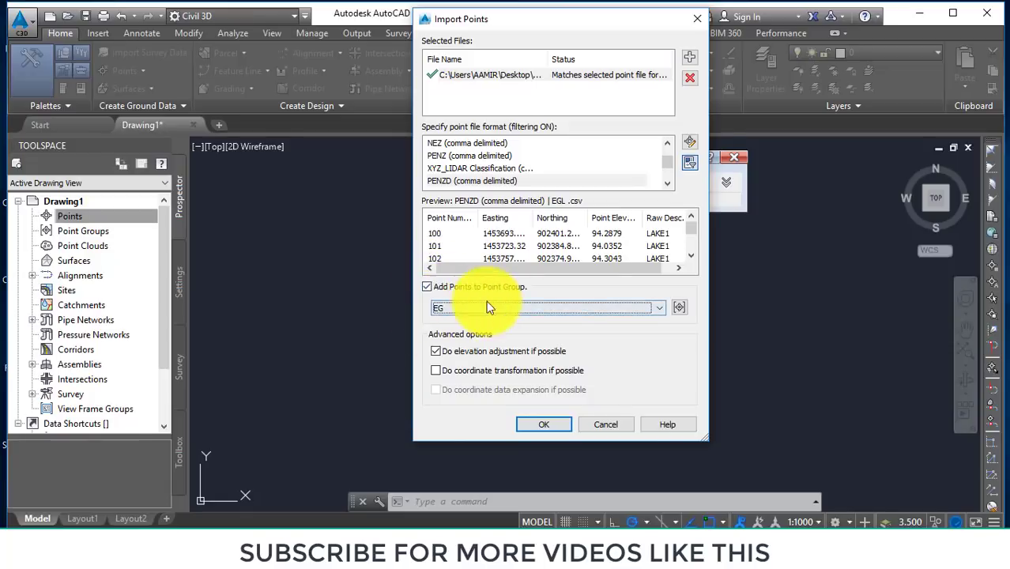
{"action": "left_click", "coordinate": [548, 426]}
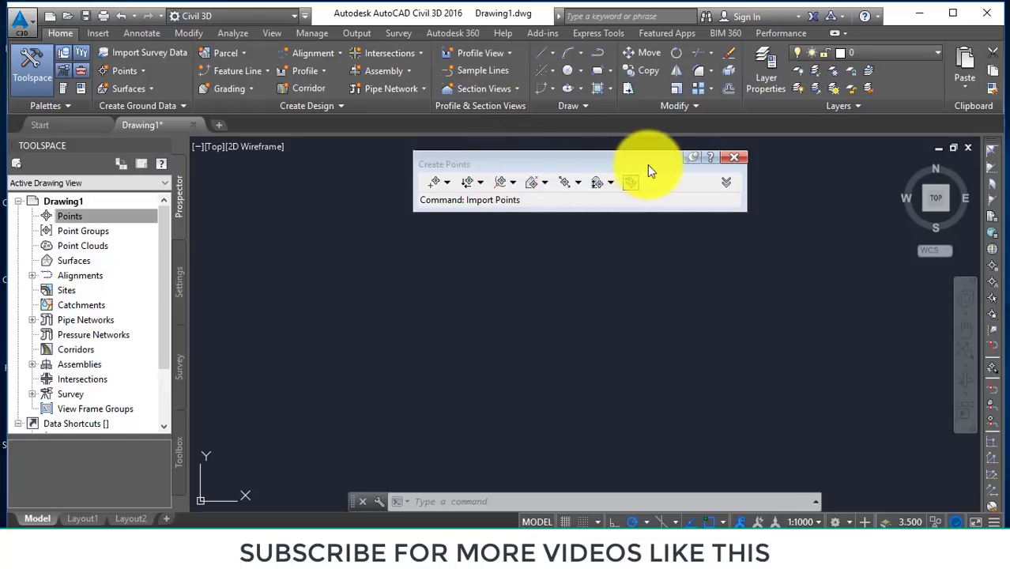
- Close the Create Points toolbar and zoom all (Z, A) to show every imported point
{"action": "left_click_drag", "start_coordinate": [632, 153], "coordinate": [643, 129]}
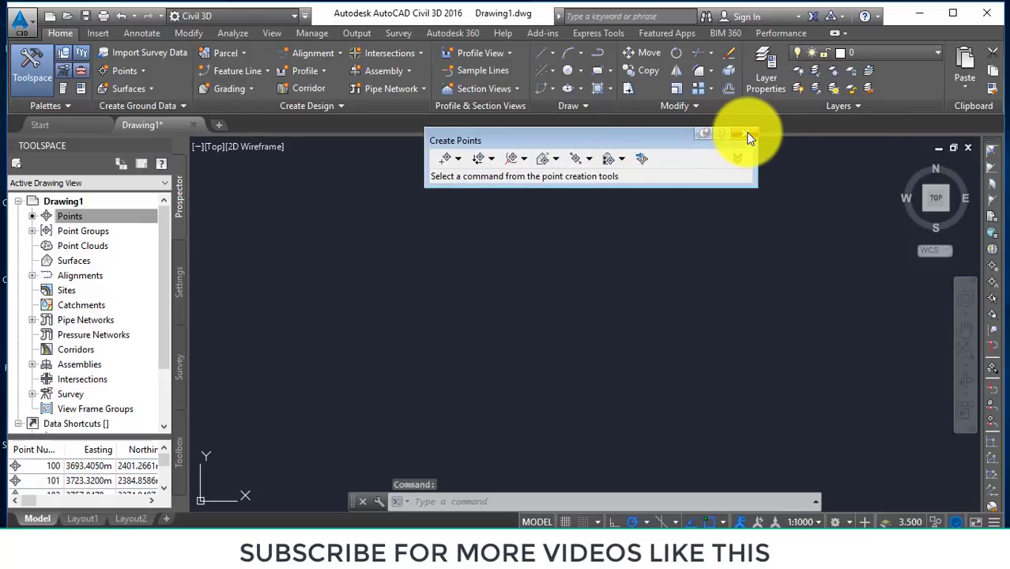
{"action": "left_click", "coordinate": [747, 136]}
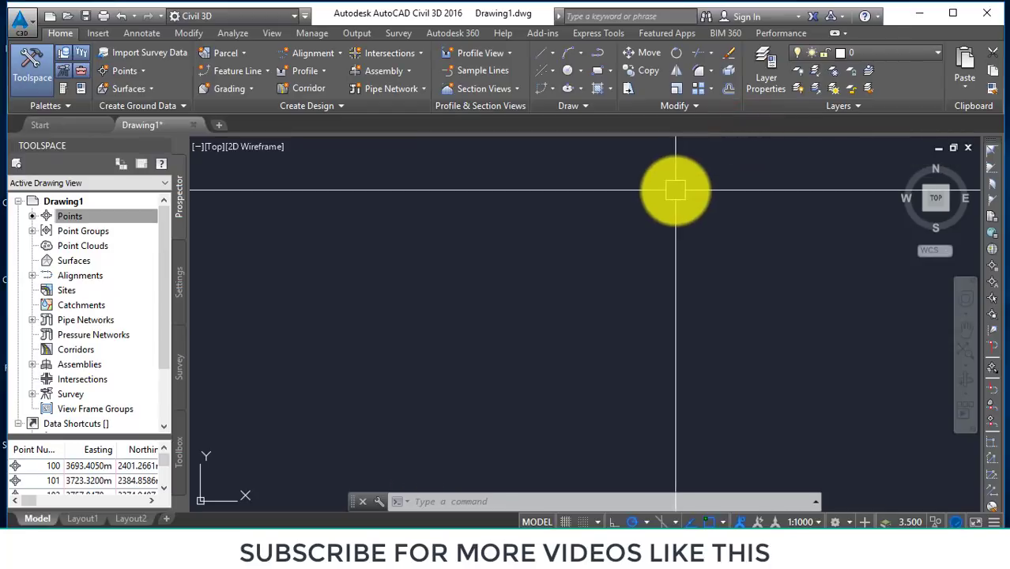
{"action": "type", "text": "z"}
{"action": "key", "text": "Return"}
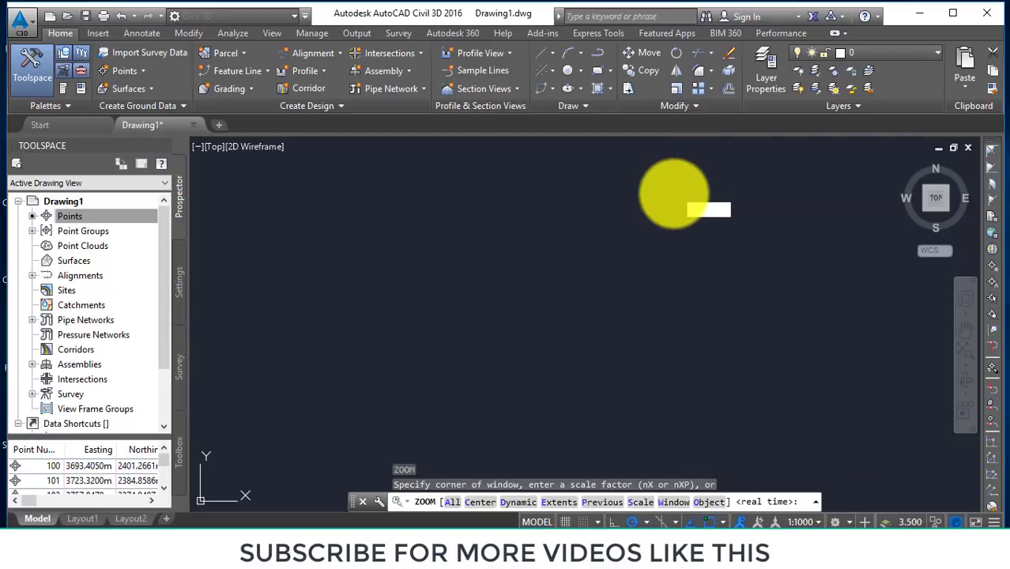
{"action": "type", "text": "a"}
{"action": "key", "text": "Return"}
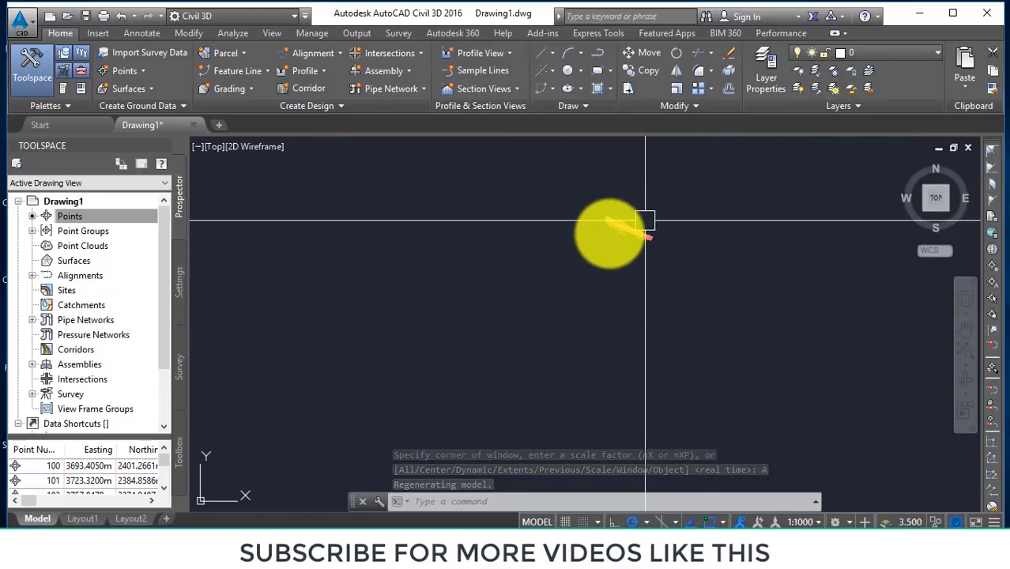
- Zoom in on the point cluster to read each label's number, elevation and CH description
{"action": "scroll", "coordinate": [632, 228], "scroll_direction": "up", "scroll_amount": 2}
{"action": "scroll", "coordinate": [624, 227], "scroll_direction": "up", "scroll_amount": 2}
{"action": "scroll", "coordinate": [636, 217], "scroll_direction": "up", "scroll_amount": 3}
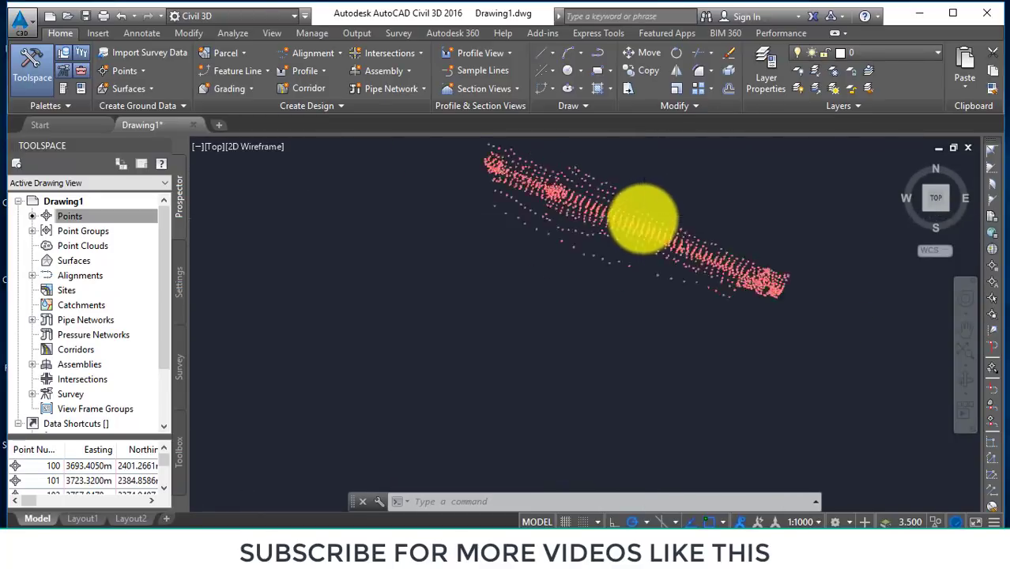
{"action": "scroll", "coordinate": [553, 245], "scroll_direction": "up", "scroll_amount": 3}
{"action": "scroll", "coordinate": [482, 261], "scroll_direction": "up", "scroll_amount": 3}
{"action": "scroll", "coordinate": [505, 229], "scroll_direction": "up", "scroll_amount": 3}
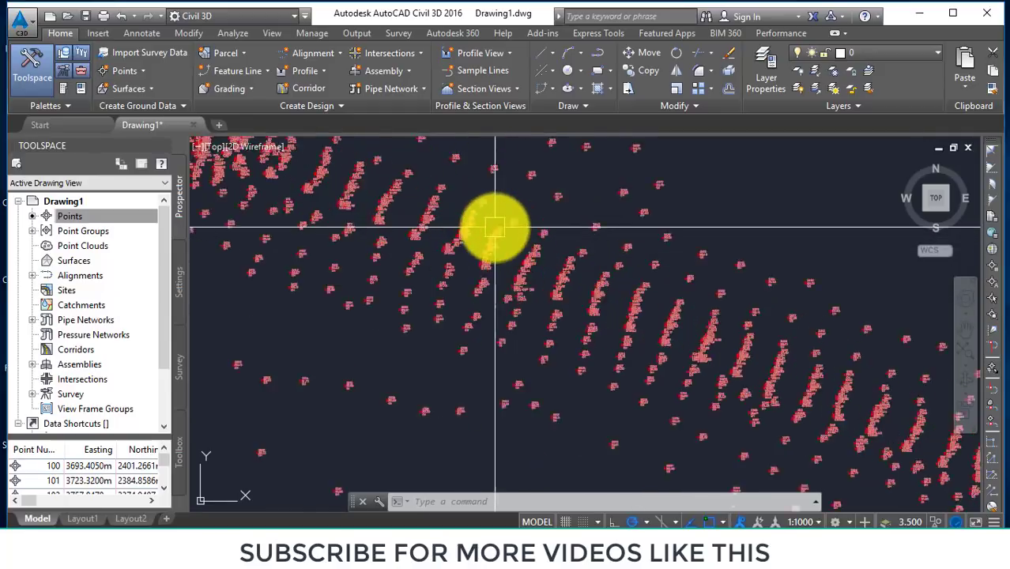
{"action": "scroll", "coordinate": [474, 221], "scroll_direction": "up", "scroll_amount": 3}
{"action": "scroll", "coordinate": [383, 267], "scroll_direction": "up", "scroll_amount": 3}
{"action": "scroll", "coordinate": [395, 237], "scroll_direction": "down", "scroll_amount": 3}
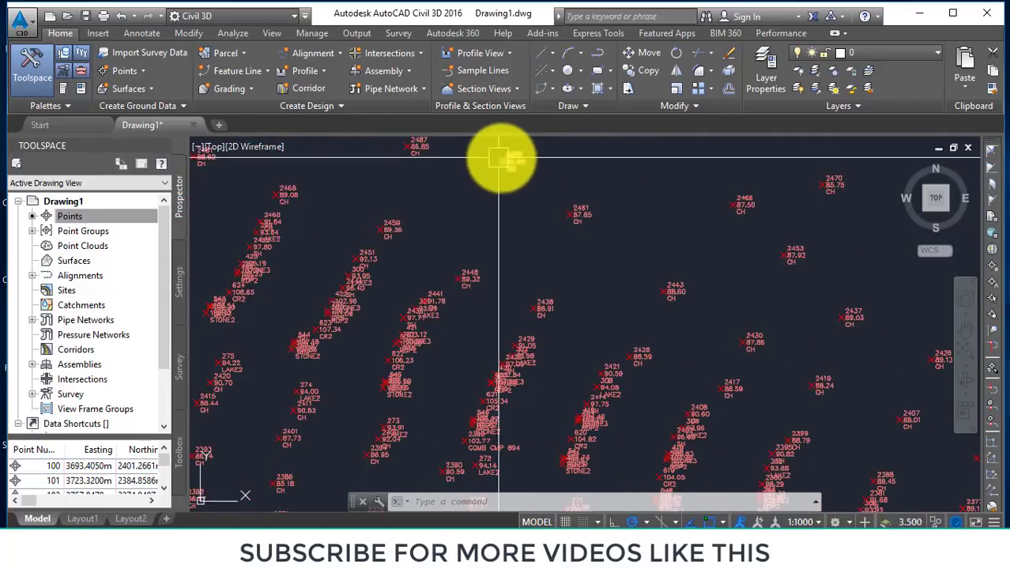
{"action": "scroll", "coordinate": [514, 161], "scroll_direction": "up", "scroll_amount": 5}
{"action": "scroll", "coordinate": [379, 292], "scroll_direction": "down", "scroll_amount": 2}
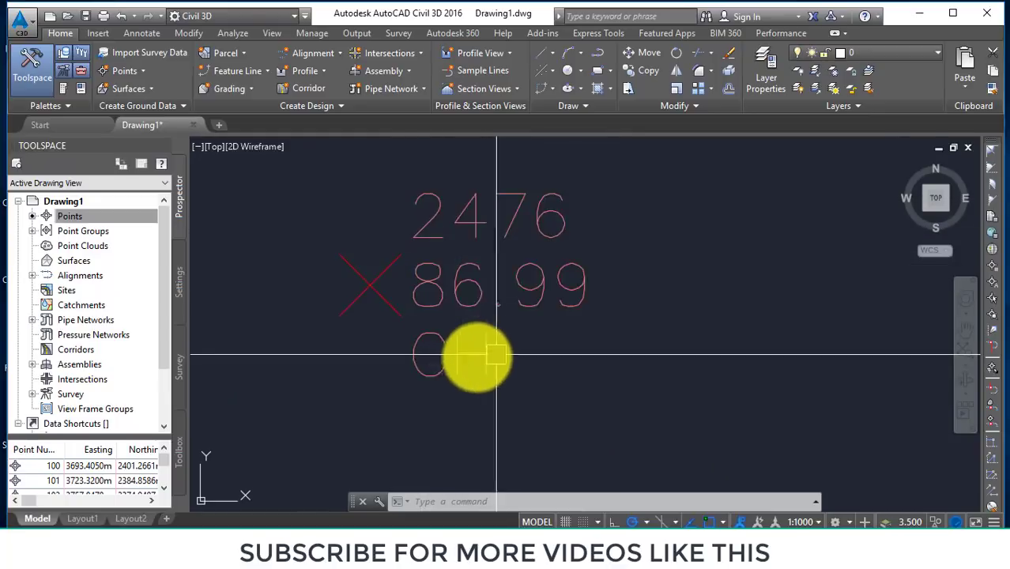
{"action": "scroll", "coordinate": [333, 320], "scroll_direction": "down", "scroll_amount": 5}
{"action": "scroll", "coordinate": [559, 215], "scroll_direction": "down", "scroll_amount": 2}
{"action": "scroll", "coordinate": [548, 209], "scroll_direction": "up", "scroll_amount": 5}
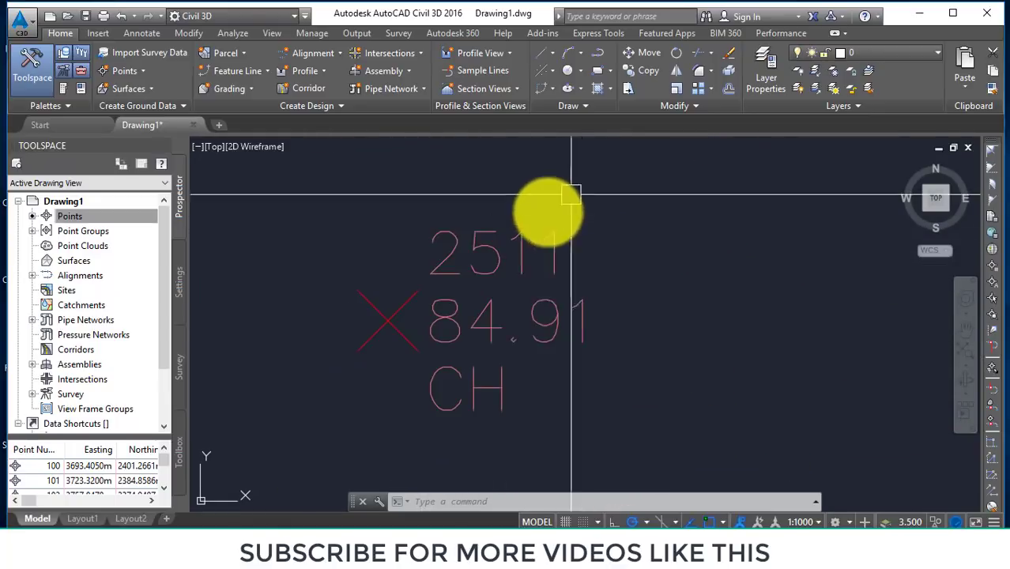
{"action": "scroll", "coordinate": [471, 251], "scroll_direction": "up", "scroll_amount": 2}
{"action": "scroll", "coordinate": [439, 368], "scroll_direction": "down", "scroll_amount": 2}
{"action": "scroll", "coordinate": [395, 356], "scroll_direction": "down", "scroll_amount": 3}
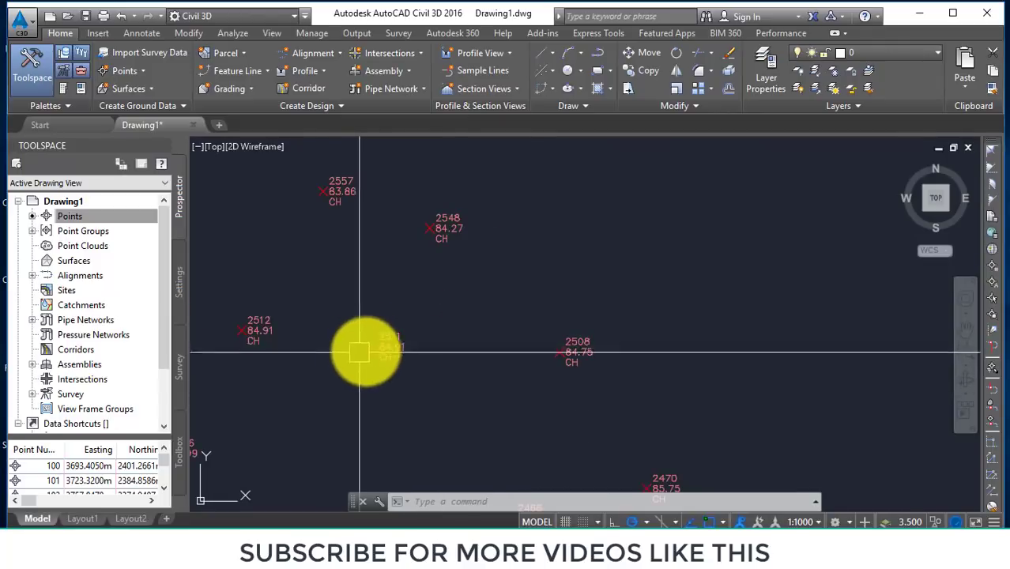
{"action": "scroll", "coordinate": [419, 231], "scroll_direction": "up", "scroll_amount": 3}
{"action": "scroll", "coordinate": [460, 286], "scroll_direction": "down", "scroll_amount": 3}
{"action": "scroll", "coordinate": [492, 295], "scroll_direction": "down", "scroll_amount": 2}
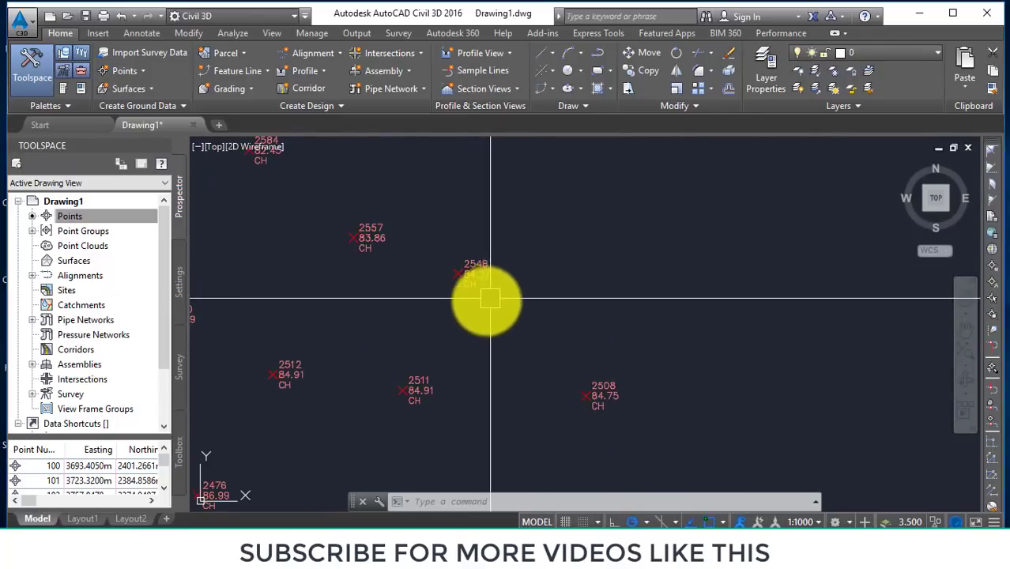
{"action": "scroll", "coordinate": [315, 210], "scroll_direction": "down", "scroll_amount": 2}
{"action": "scroll", "coordinate": [315, 210], "scroll_direction": "up", "scroll_amount": 3}
- Select point 2584, labelled at elevation 82.45
{"action": "left_click", "coordinate": [422, 199]}
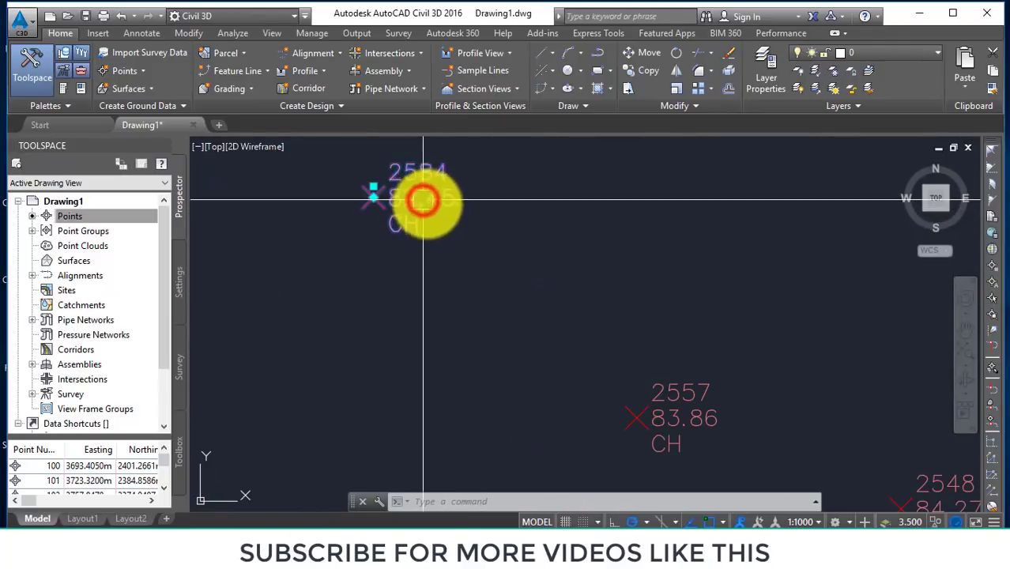
{"action": "scroll", "coordinate": [363, 225], "scroll_direction": "up", "scroll_amount": 5}
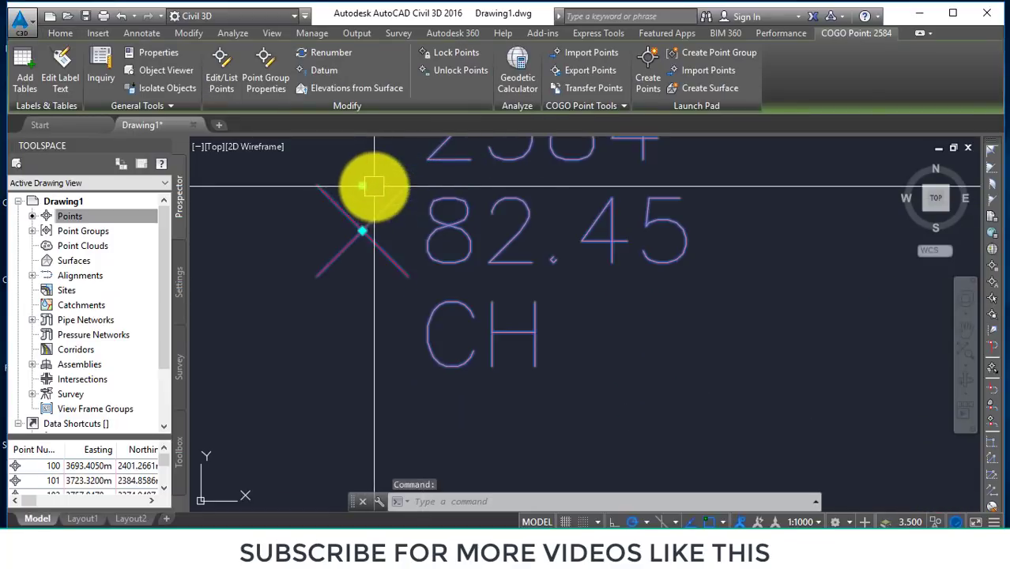
{"action": "scroll", "coordinate": [361, 230], "scroll_direction": "up", "scroll_amount": 1}
{"action": "scroll", "coordinate": [428, 358], "scroll_direction": "down", "scroll_amount": 2}
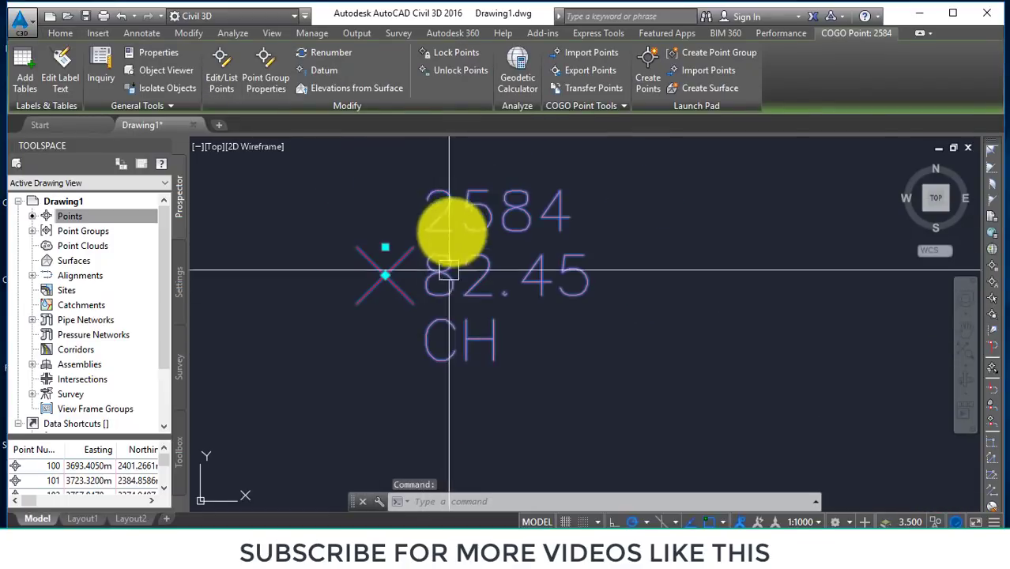
- From point 2584, set the EG point group's label style to Point Number Only and apply it
{"action": "right_click", "coordinate": [475, 206]}
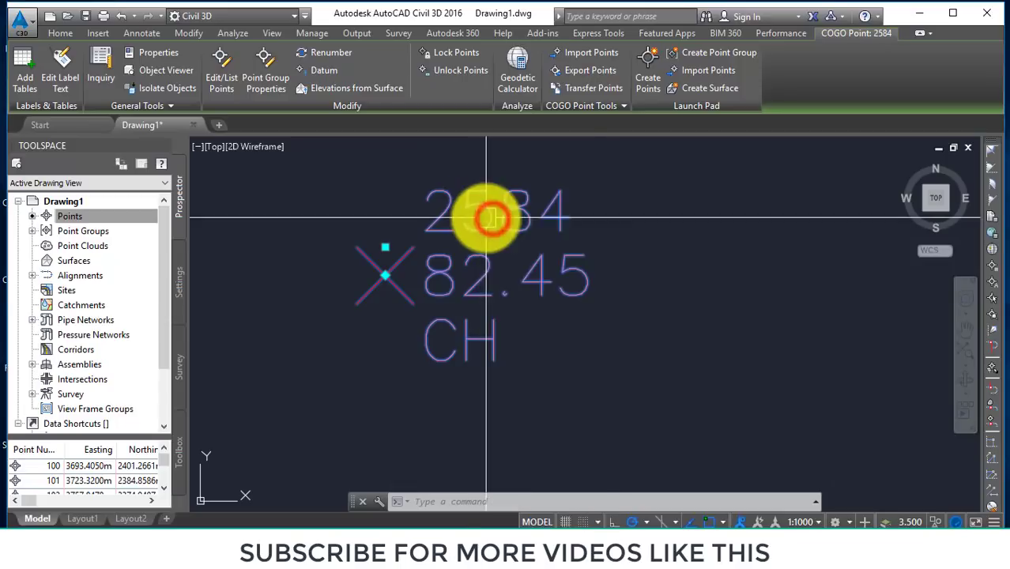
{"action": "right_click", "coordinate": [485, 218]}
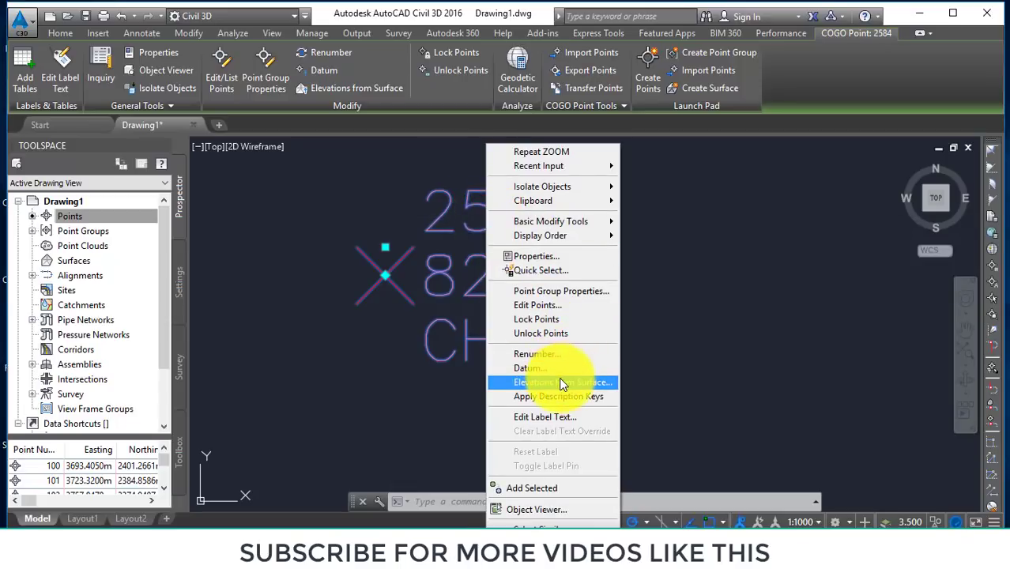
{"action": "left_click", "coordinate": [573, 293]}
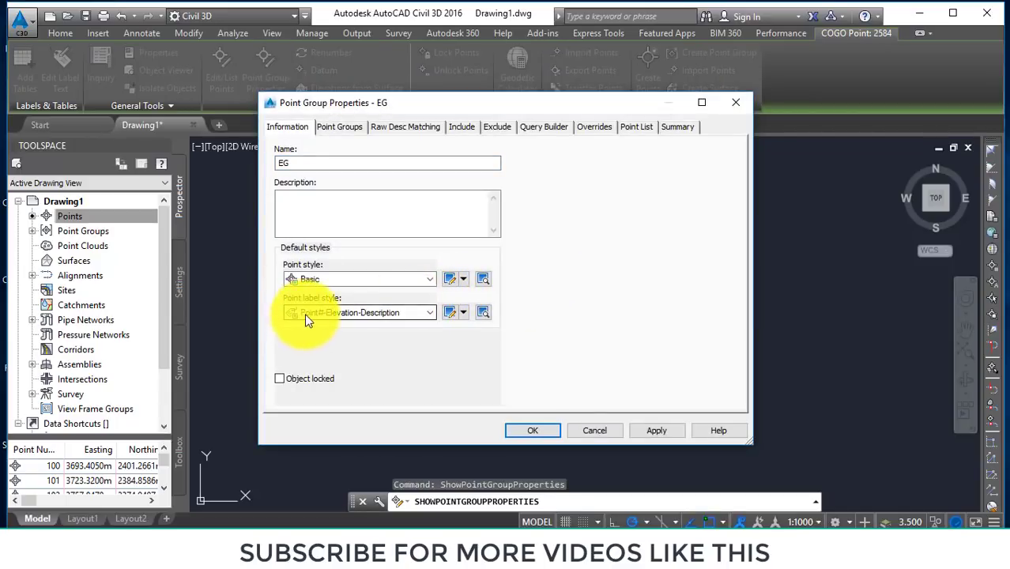
{"action": "left_click", "coordinate": [375, 310]}
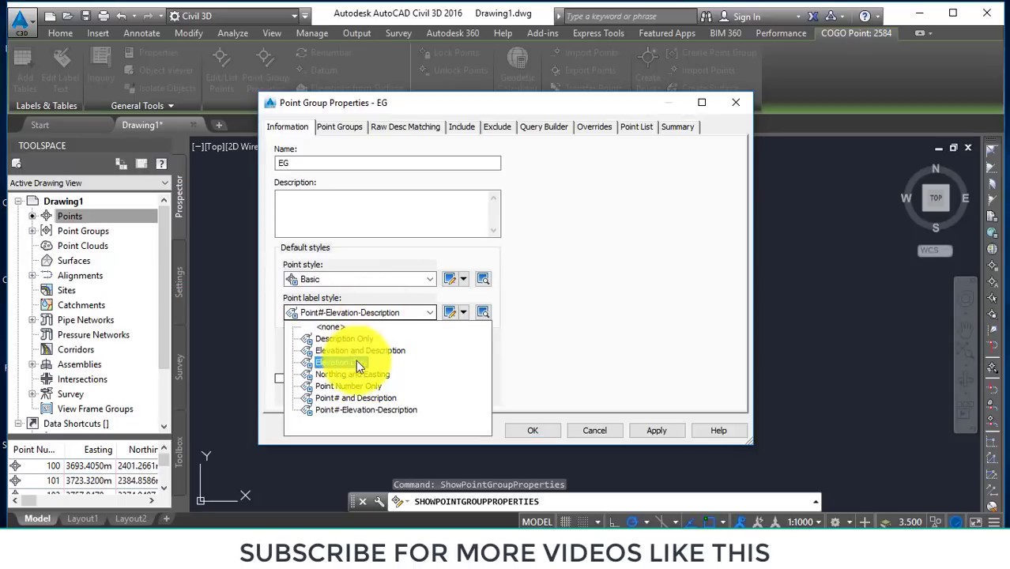
{"action": "left_click", "coordinate": [353, 385]}
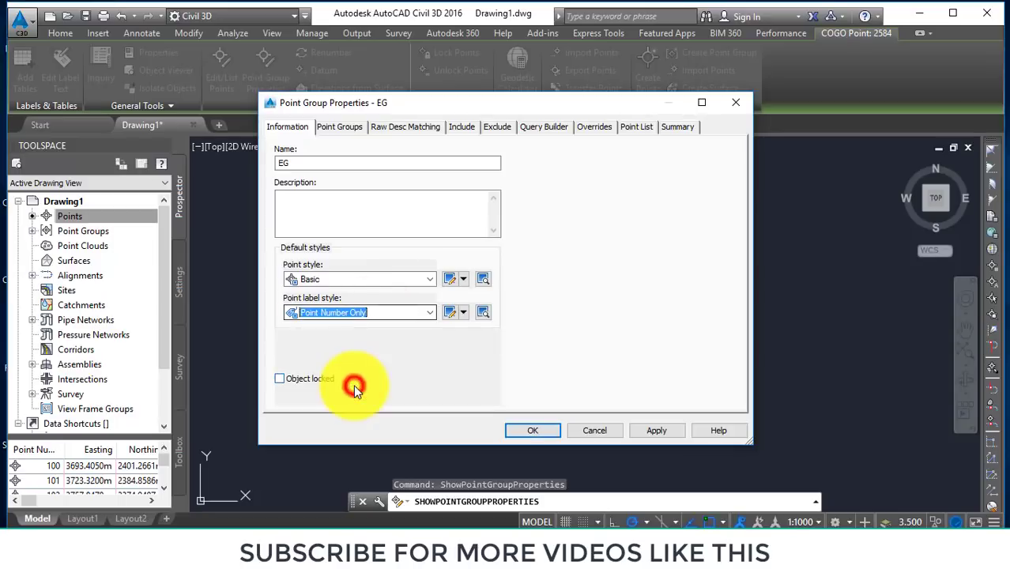
{"action": "left_click", "coordinate": [655, 430]}
- Close the EG point group properties and zoom in toward point 2539
{"action": "left_click", "coordinate": [541, 429]}
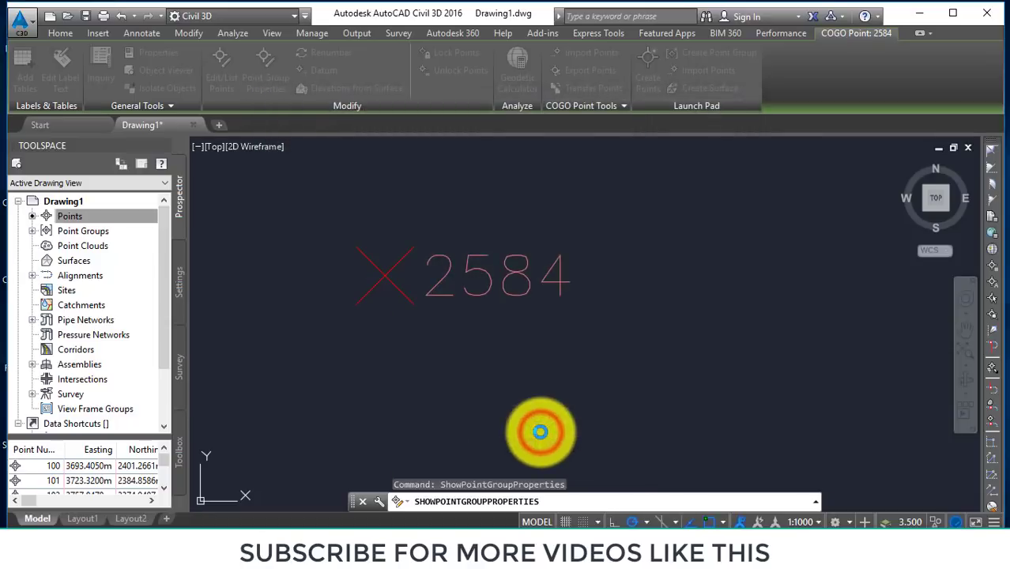
{"action": "scroll", "coordinate": [486, 265], "scroll_direction": "down", "scroll_amount": 10}
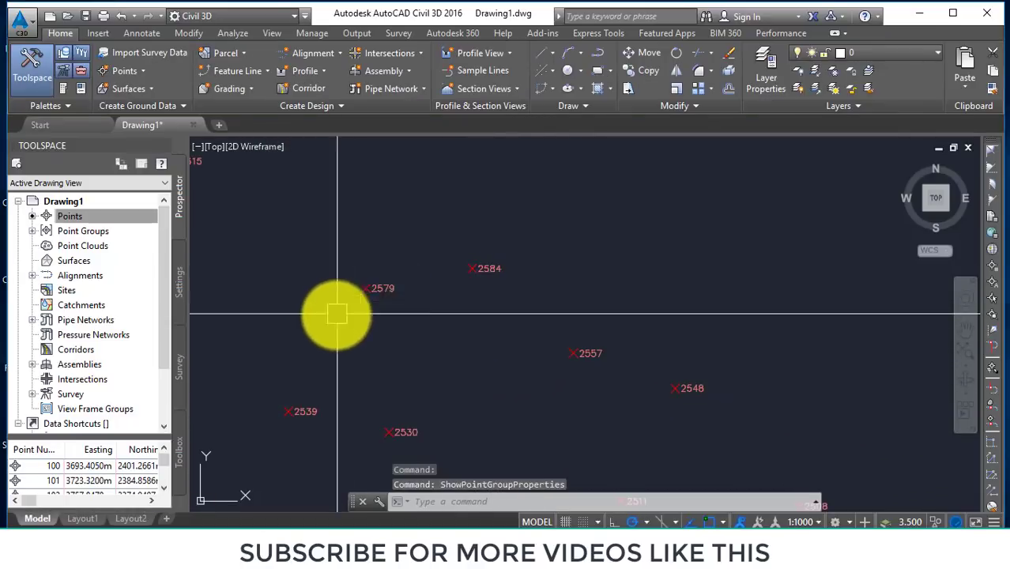
{"action": "scroll", "coordinate": [473, 253], "scroll_direction": "down", "scroll_amount": 5}
{"action": "scroll", "coordinate": [391, 329], "scroll_direction": "up", "scroll_amount": 6}
{"action": "scroll", "coordinate": [367, 318], "scroll_direction": "up", "scroll_amount": 1}
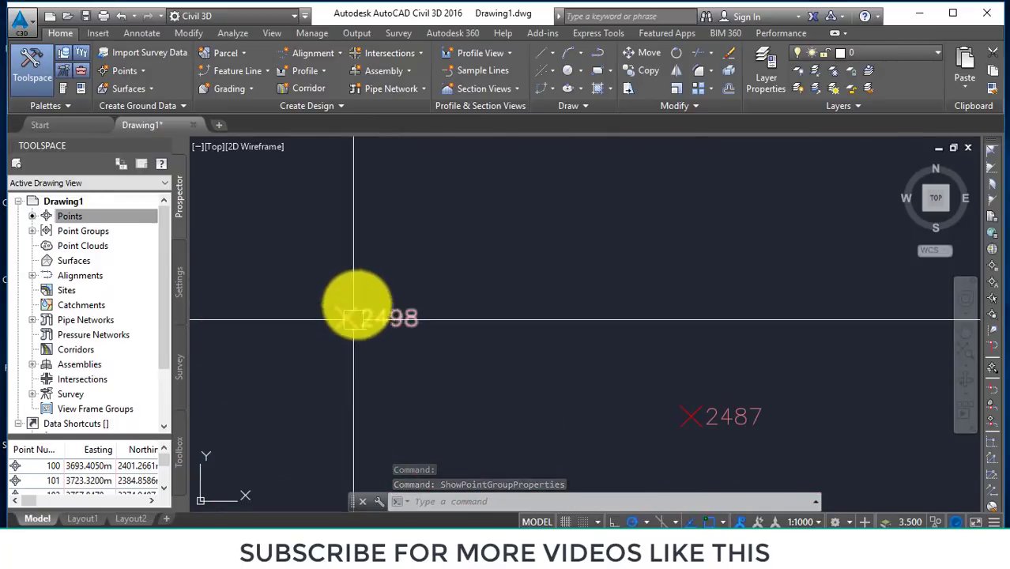
{"action": "scroll", "coordinate": [411, 305], "scroll_direction": "down", "scroll_amount": 3}
{"action": "scroll", "coordinate": [558, 158], "scroll_direction": "up", "scroll_amount": 5}
{"action": "scroll", "coordinate": [490, 222], "scroll_direction": "down", "scroll_amount": 2}
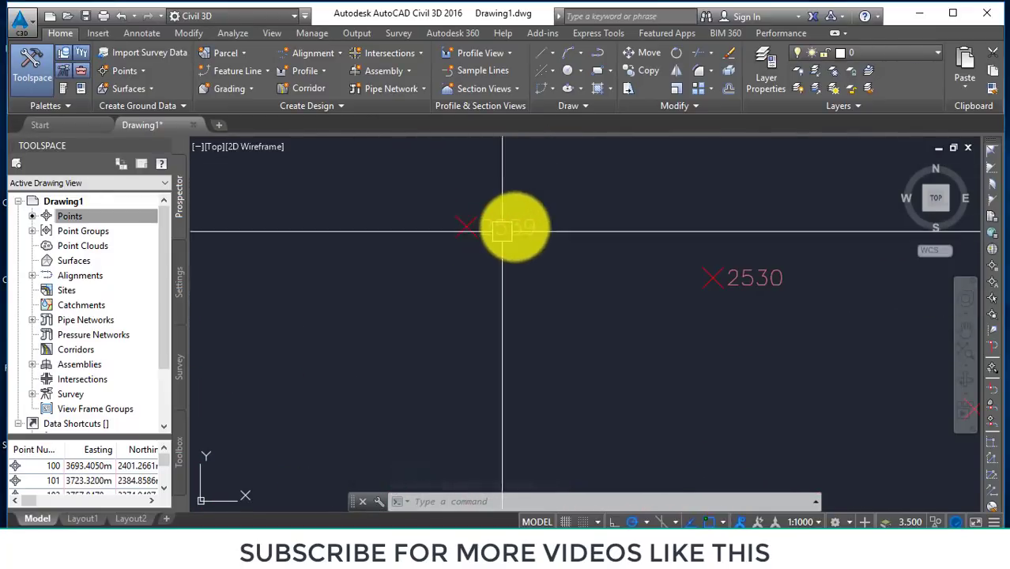
{"action": "scroll", "coordinate": [491, 226], "scroll_direction": "up", "scroll_amount": 2}
{"action": "scroll", "coordinate": [497, 212], "scroll_direction": "up", "scroll_amount": 1}
- Select survey point 2539
{"action": "left_click", "coordinate": [497, 212]}
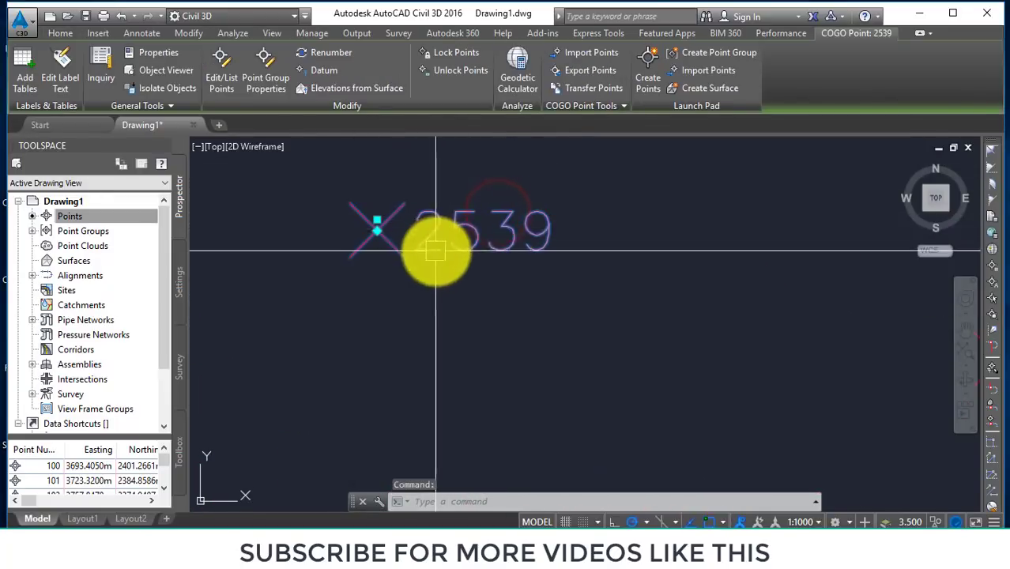
{"action": "scroll", "coordinate": [435, 253], "scroll_direction": "up", "scroll_amount": 2}
{"action": "scroll", "coordinate": [457, 230], "scroll_direction": "up", "scroll_amount": 1}
{"action": "scroll", "coordinate": [481, 276], "scroll_direction": "down", "scroll_amount": 2}
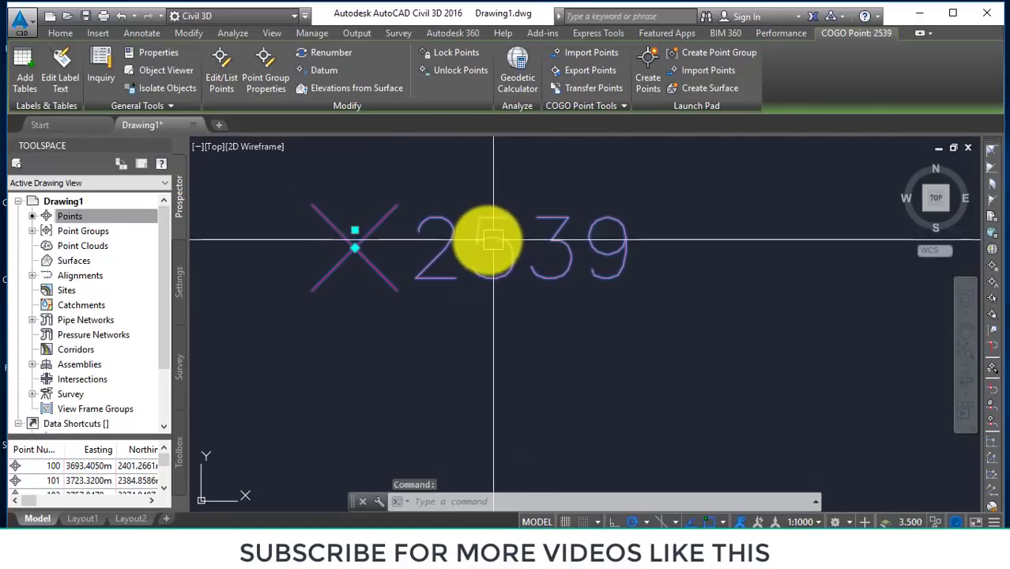
- In the group's Point Number Only label style, change the General text style from Standard to SHR
{"action": "right_click", "coordinate": [508, 246]}
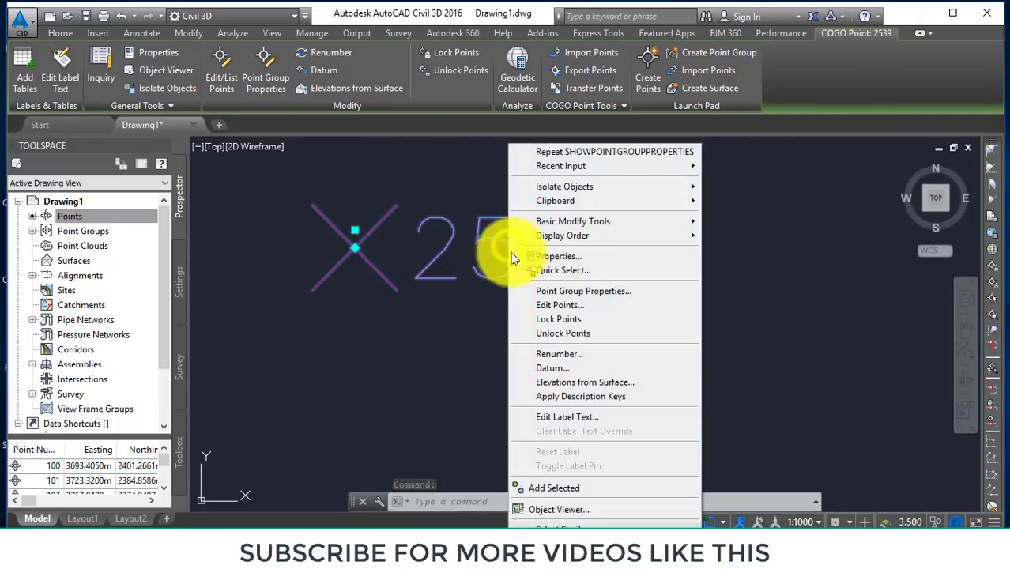
{"action": "left_click", "coordinate": [566, 290]}
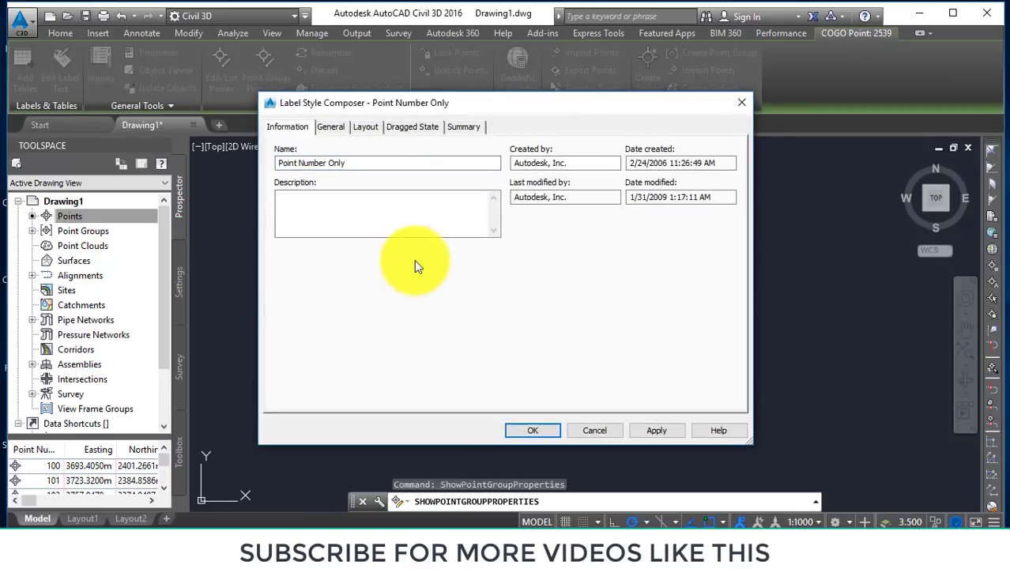
{"action": "left_click", "coordinate": [335, 128]}
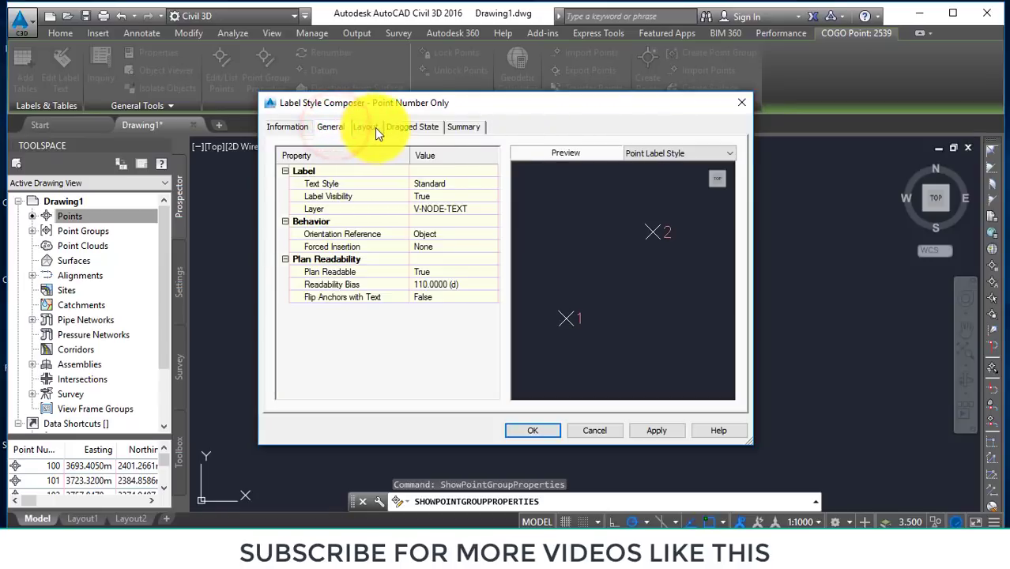
{"action": "left_click", "coordinate": [427, 184]}
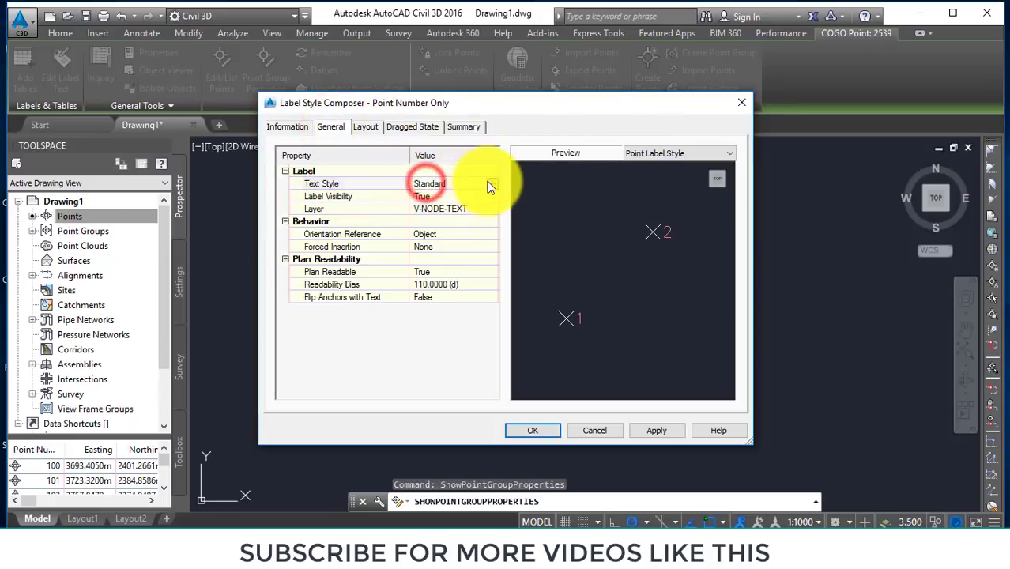
{"action": "left_click", "coordinate": [488, 184]}
{"action": "left_click", "coordinate": [389, 264]}
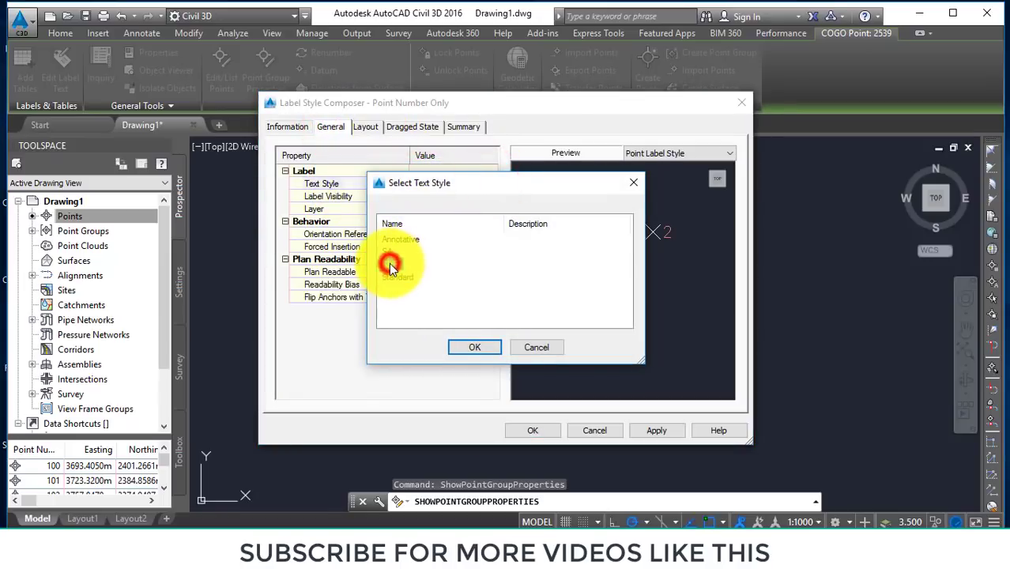
{"action": "left_click", "coordinate": [470, 347]}
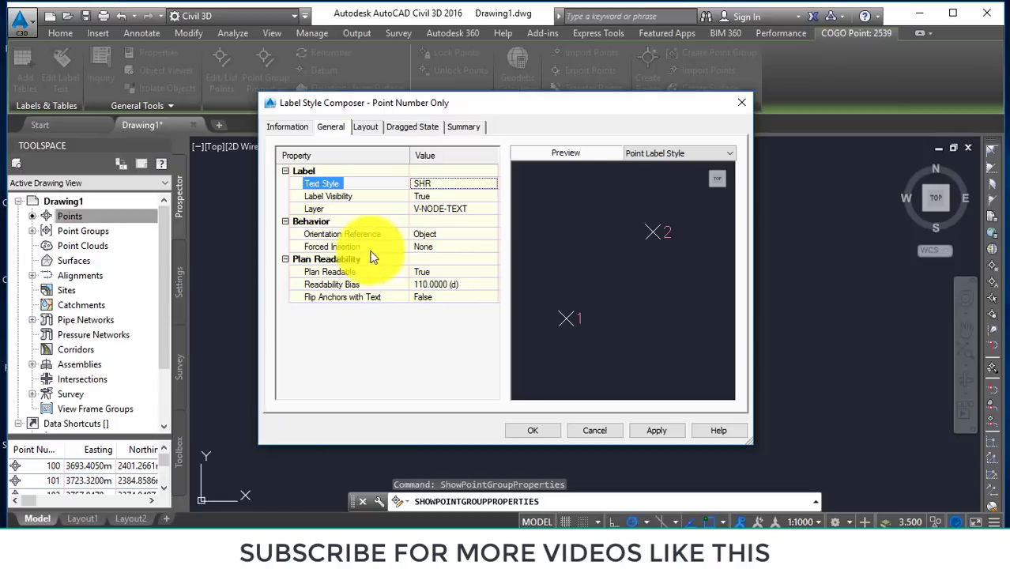
- Set the label's Layout text height to 5.00 mm and its colour to red
{"action": "left_click", "coordinate": [364, 129]}
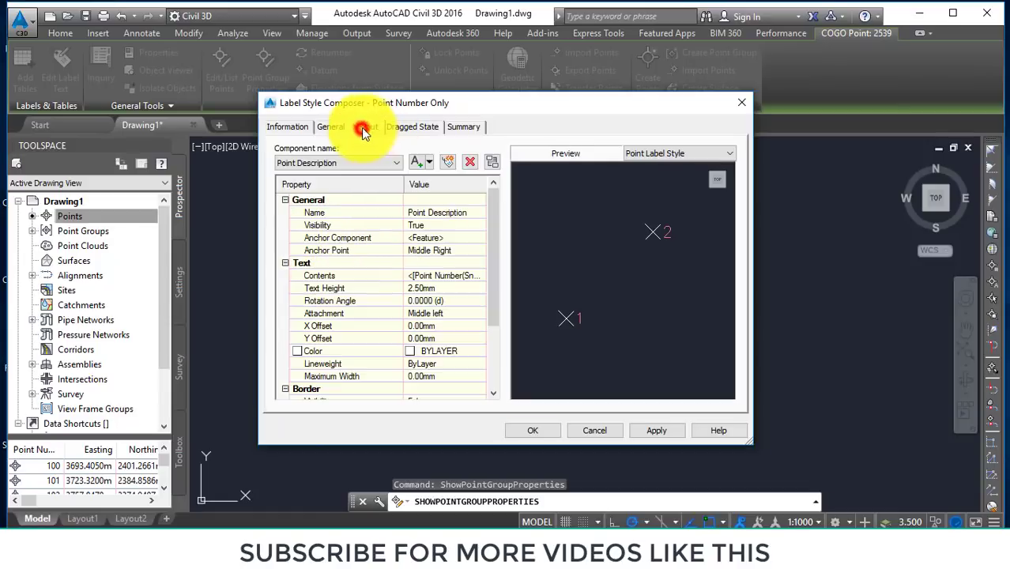
{"action": "left_click", "coordinate": [435, 286]}
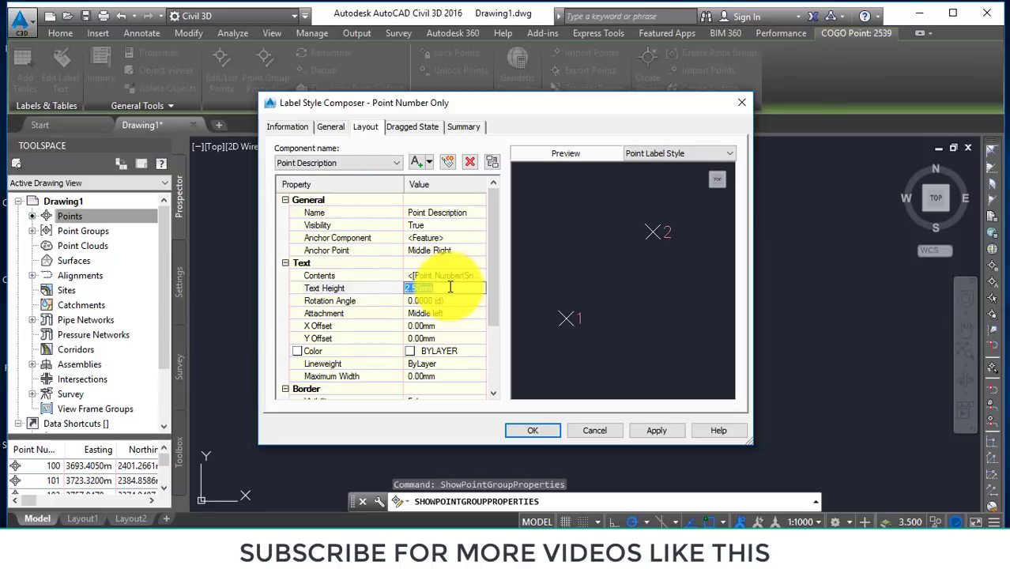
{"action": "left_click", "coordinate": [426, 354]}
{"action": "left_click", "coordinate": [482, 353]}
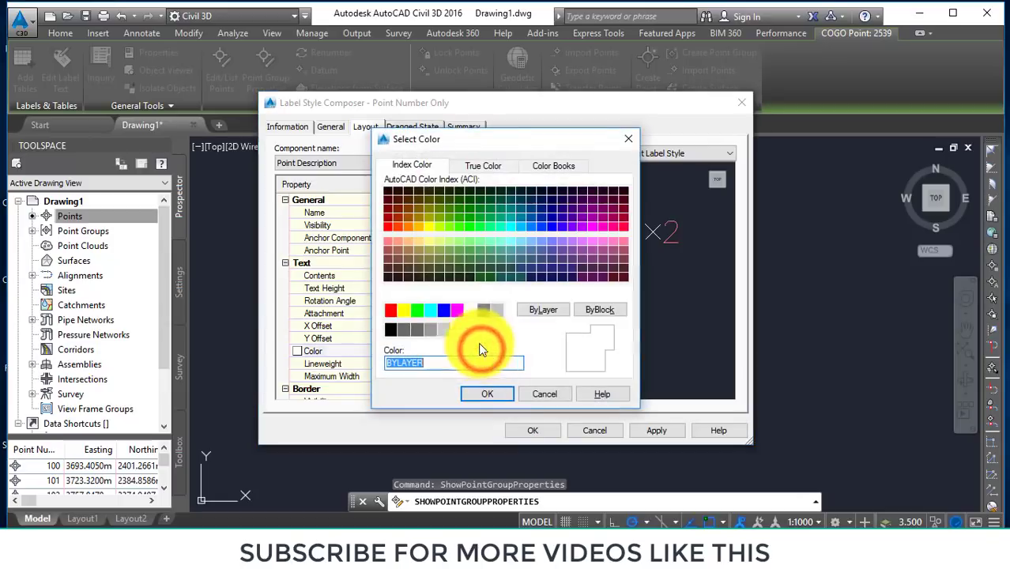
{"action": "left_click", "coordinate": [391, 309]}
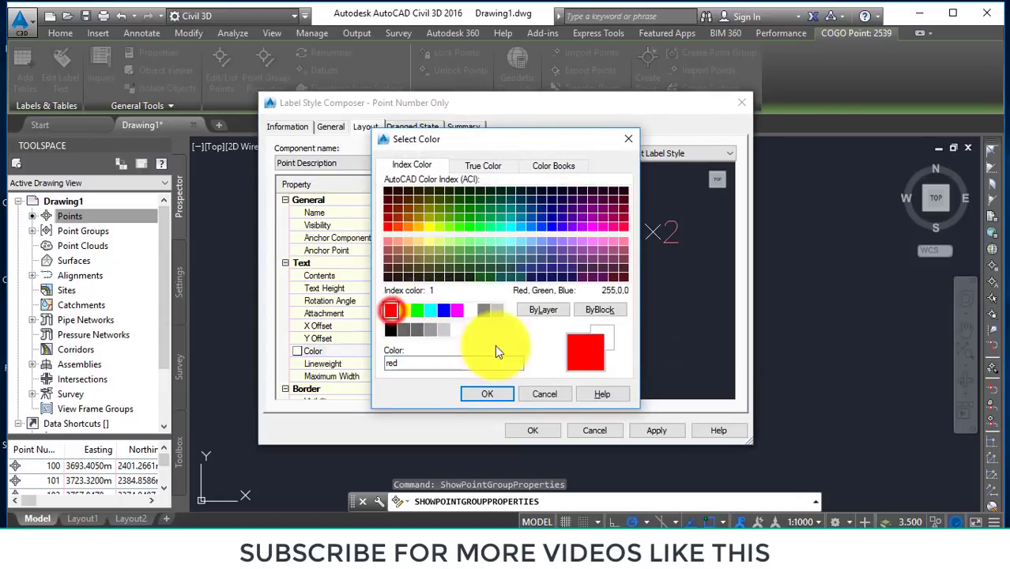
{"action": "left_click", "coordinate": [490, 393]}
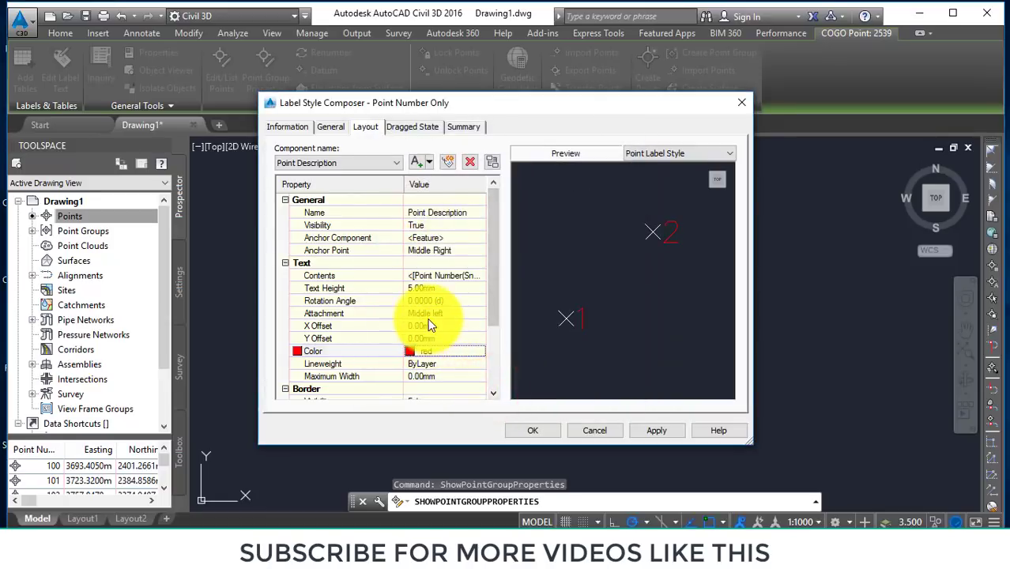
- Apply and save the label style, then apply and close the EG point group properties
{"action": "left_click", "coordinate": [653, 431]}
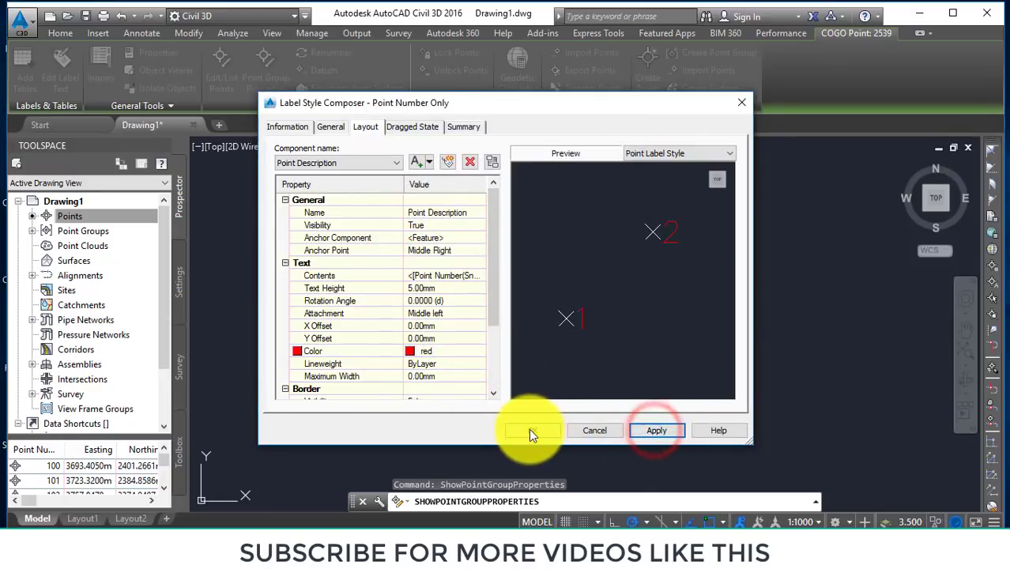
{"action": "left_click", "coordinate": [529, 430]}
{"action": "left_click", "coordinate": [653, 430]}
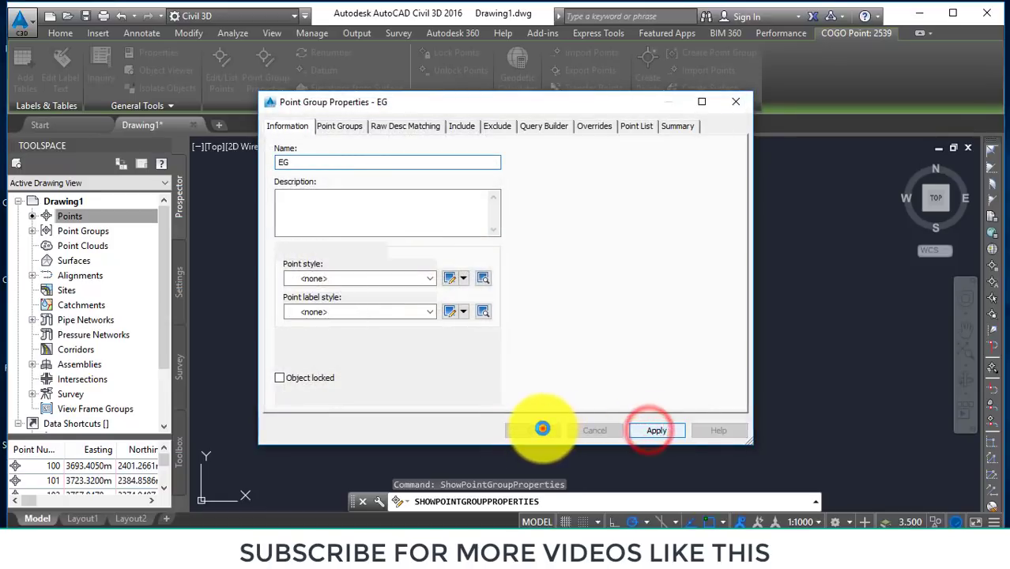
{"action": "left_click", "coordinate": [541, 429]}
- Zoom around the survey to check the red number-only labels, such as 2629 and 2655
{"action": "scroll", "coordinate": [513, 230], "scroll_direction": "down", "scroll_amount": 5}
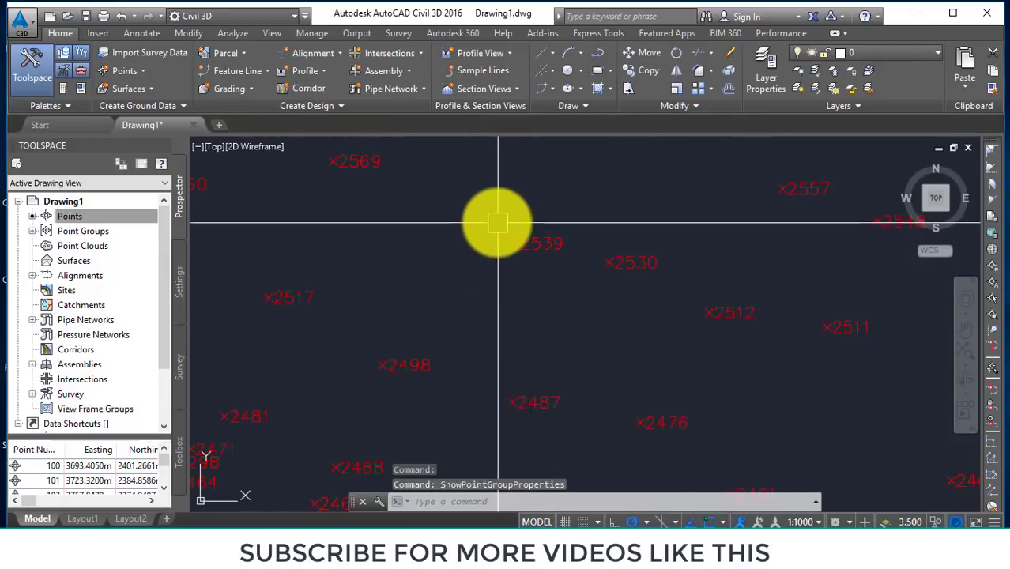
{"action": "scroll", "coordinate": [508, 228], "scroll_direction": "down", "scroll_amount": 5}
{"action": "scroll", "coordinate": [508, 228], "scroll_direction": "up", "scroll_amount": 4}
{"action": "scroll", "coordinate": [469, 233], "scroll_direction": "up", "scroll_amount": 3}
{"action": "scroll", "coordinate": [474, 245], "scroll_direction": "down", "scroll_amount": 2}
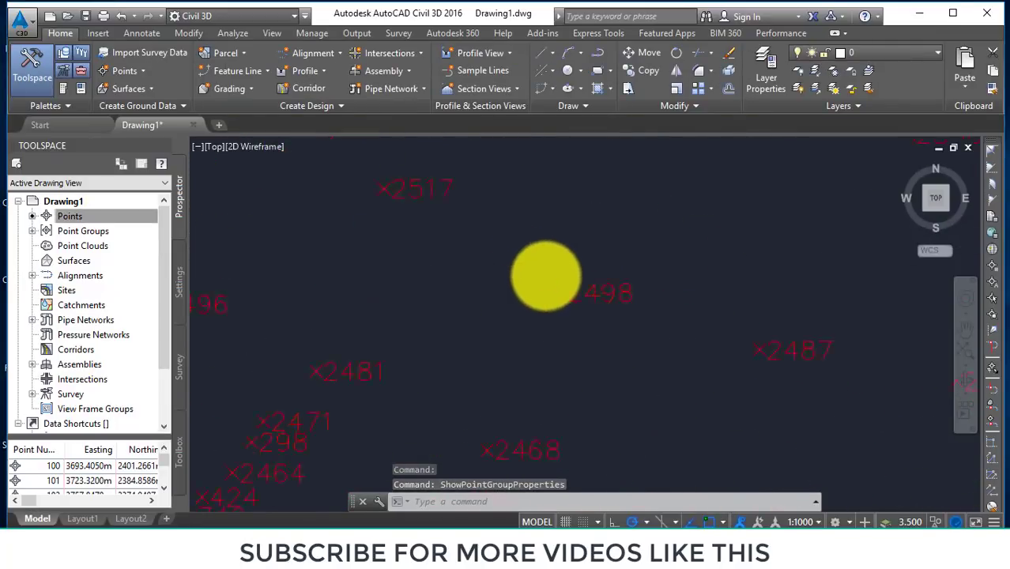
{"action": "scroll", "coordinate": [485, 247], "scroll_direction": "down", "scroll_amount": 1}
{"action": "scroll", "coordinate": [478, 244], "scroll_direction": "up", "scroll_amount": 6}
{"action": "scroll", "coordinate": [522, 284], "scroll_direction": "down", "scroll_amount": 4}
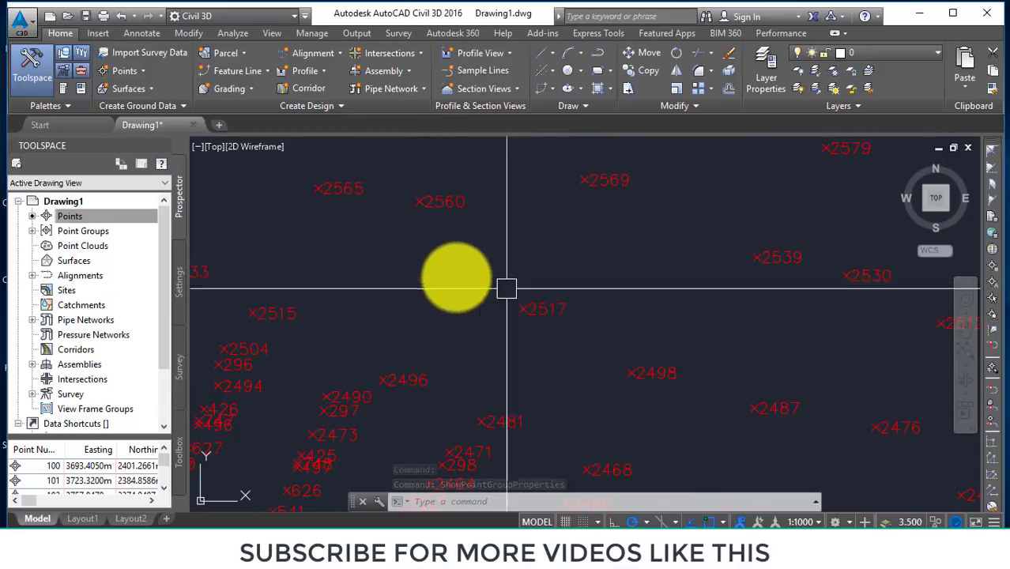
{"action": "scroll", "coordinate": [458, 293], "scroll_direction": "down", "scroll_amount": 2}
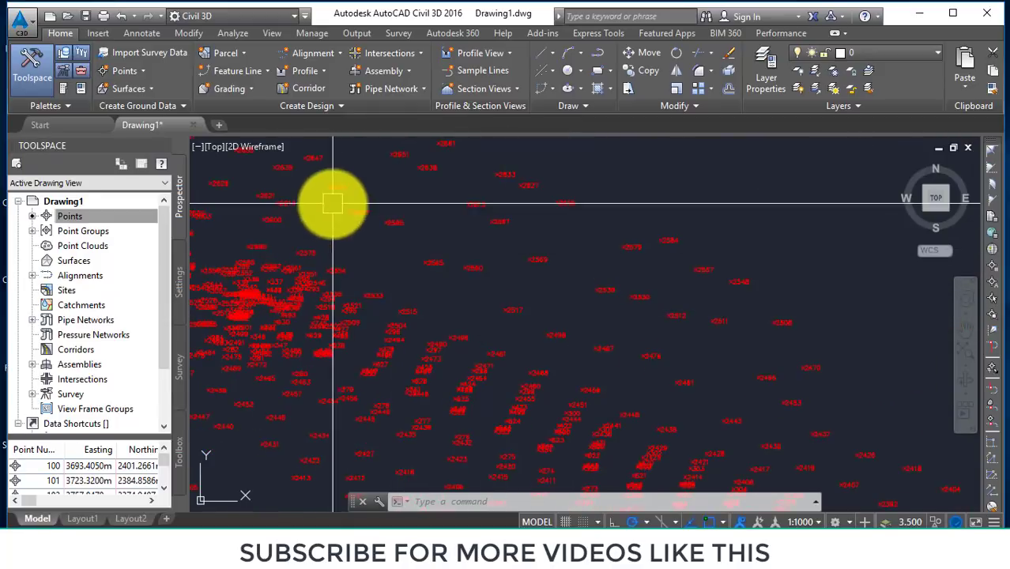
{"action": "scroll", "coordinate": [415, 240], "scroll_direction": "up", "scroll_amount": 5}
{"action": "scroll", "coordinate": [482, 288], "scroll_direction": "down", "scroll_amount": 5}
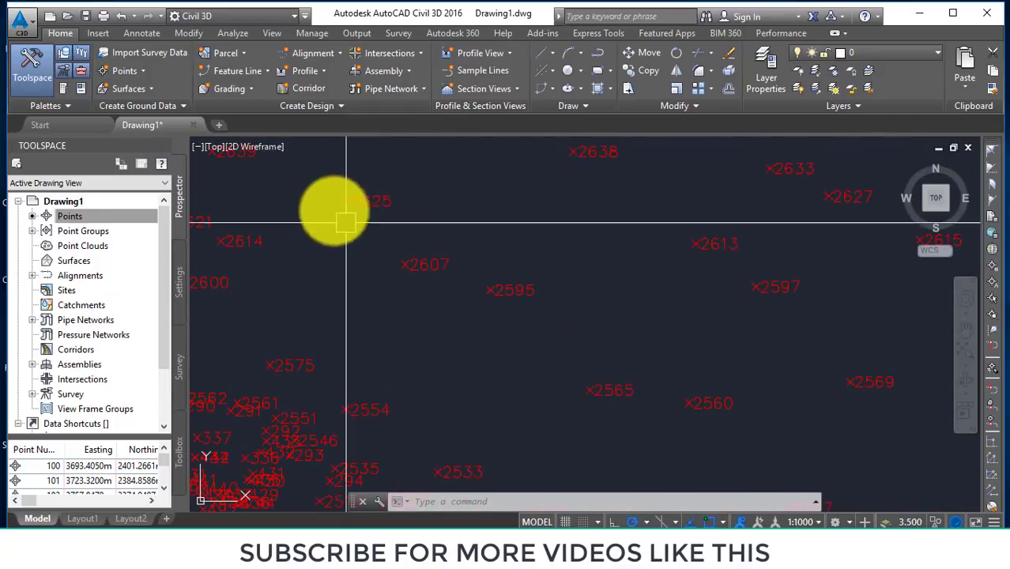
{"action": "scroll", "coordinate": [340, 194], "scroll_direction": "up", "scroll_amount": 6}
{"action": "scroll", "coordinate": [342, 186], "scroll_direction": "down", "scroll_amount": 2}
{"action": "scroll", "coordinate": [505, 270], "scroll_direction": "down", "scroll_amount": 2}
{"action": "scroll", "coordinate": [452, 241], "scroll_direction": "down", "scroll_amount": 2}
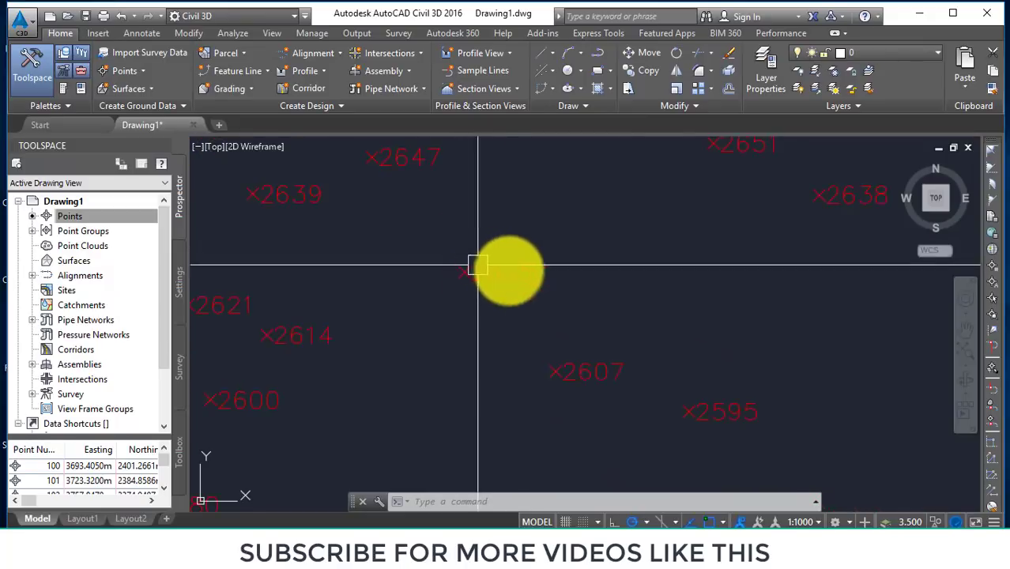
{"action": "scroll", "coordinate": [473, 264], "scroll_direction": "down", "scroll_amount": 2}
- Select the Surfaces collection in the Prospector tree
{"action": "scroll", "coordinate": [322, 237], "scroll_direction": "up", "scroll_amount": 2}
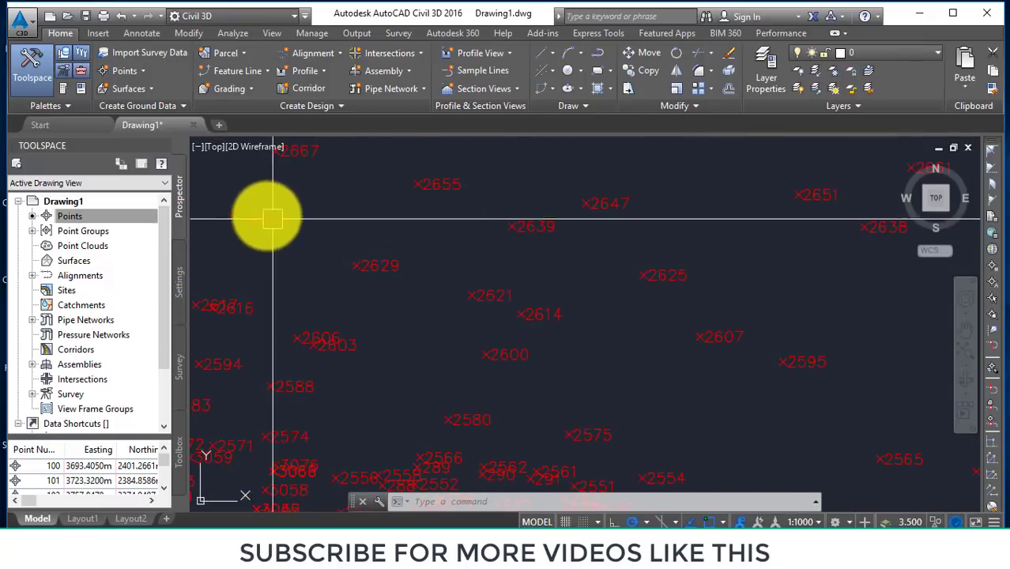
{"action": "scroll", "coordinate": [249, 216], "scroll_direction": "up", "scroll_amount": 2}
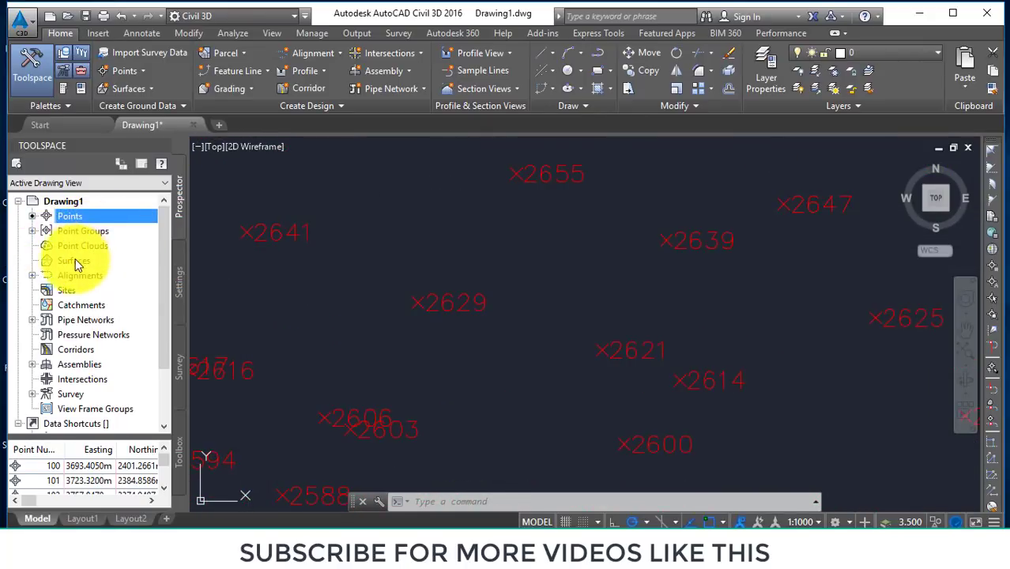
{"action": "left_click", "coordinate": [47, 262]}
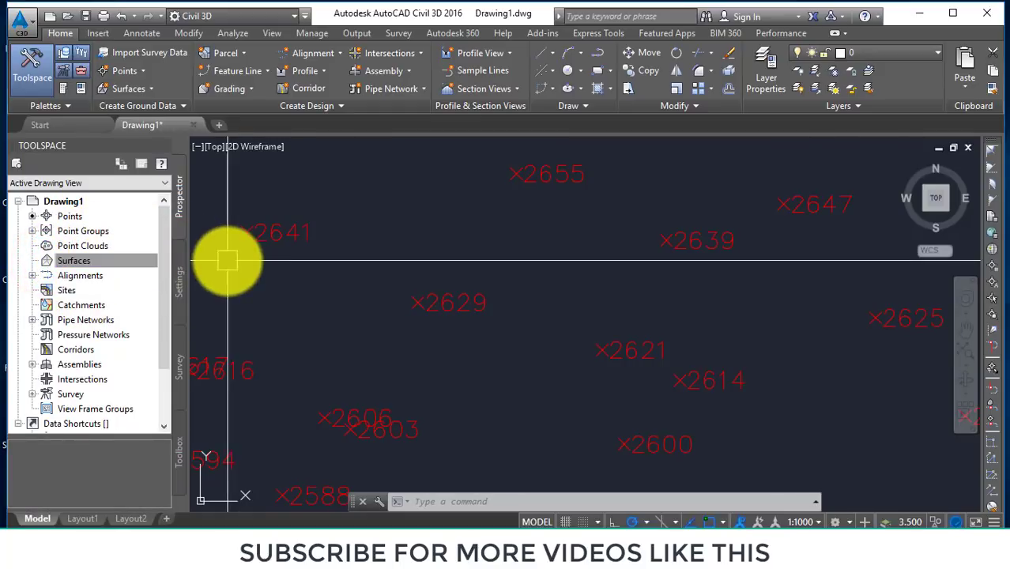
{"action": "scroll", "coordinate": [426, 259], "scroll_direction": "down", "scroll_amount": 4}
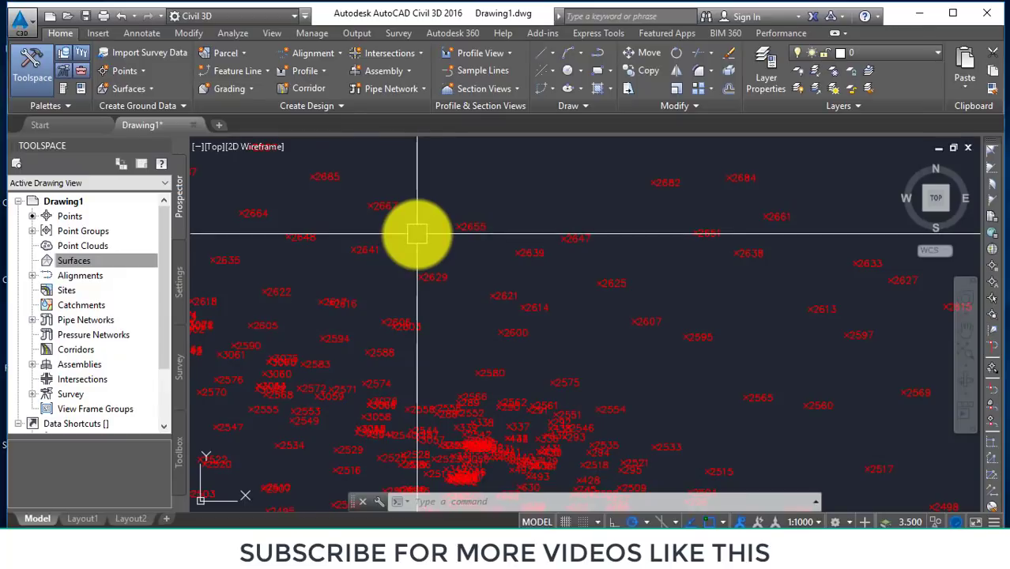